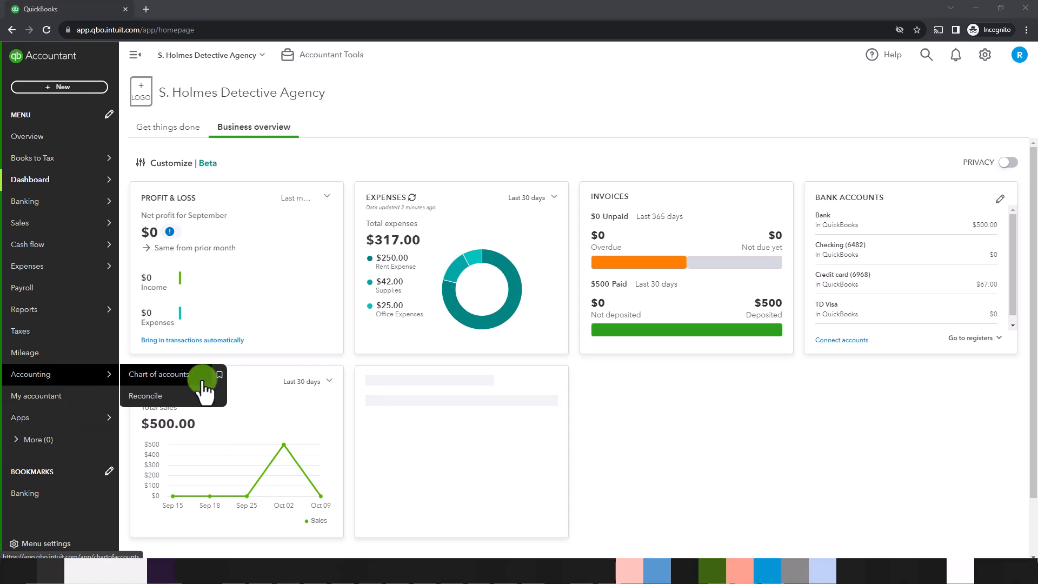
# - Add a Computer account of type Property, plant and equipment / Machinery and equipment to the chart of accounts
pyautogui.click(170, 374)
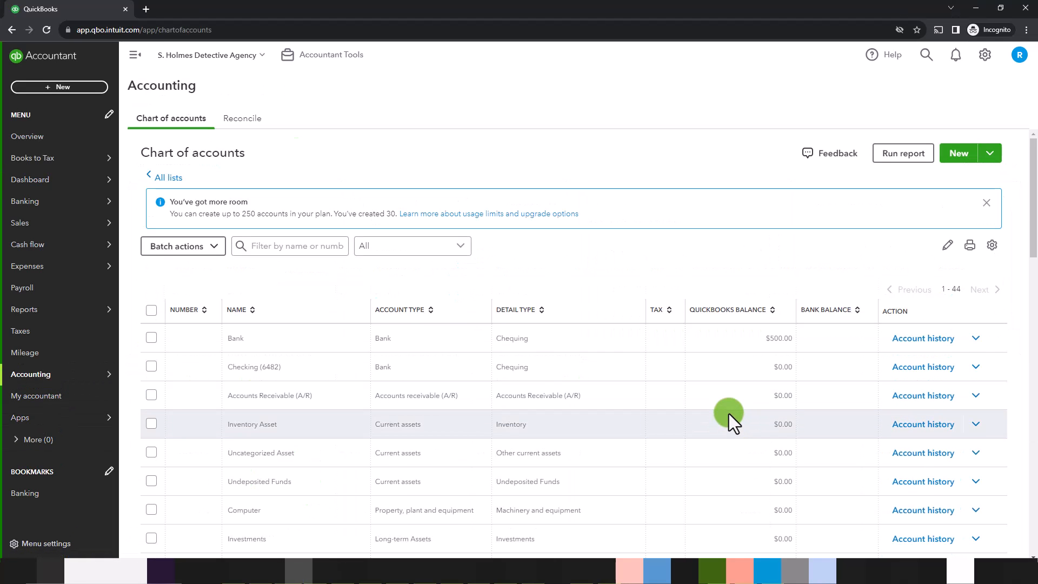
pyautogui.scroll(-3, 729, 414)
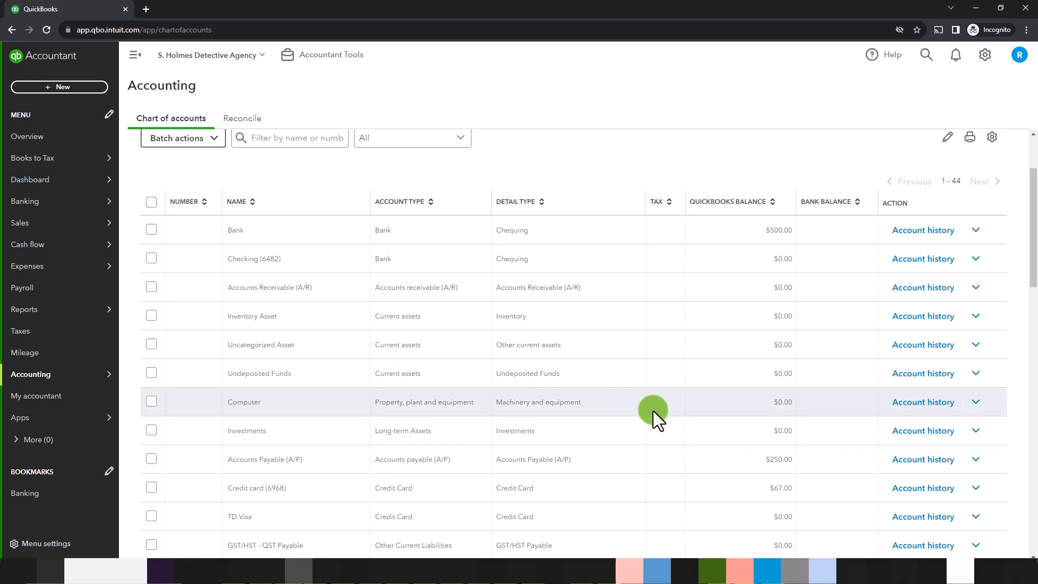
pyautogui.scroll(3, 697, 413)
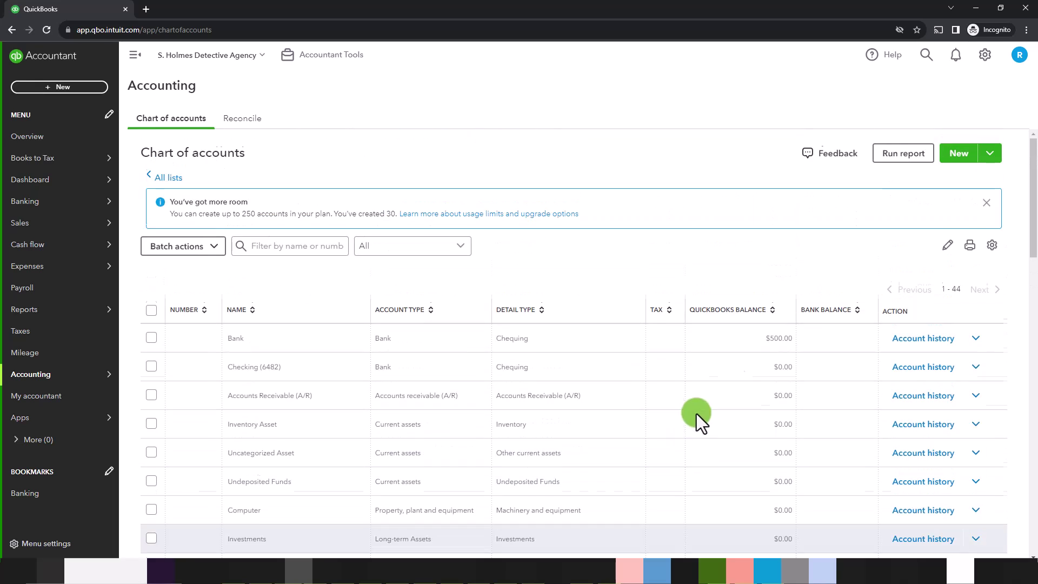
pyautogui.click(952, 159)
pyautogui.click(421, 183)
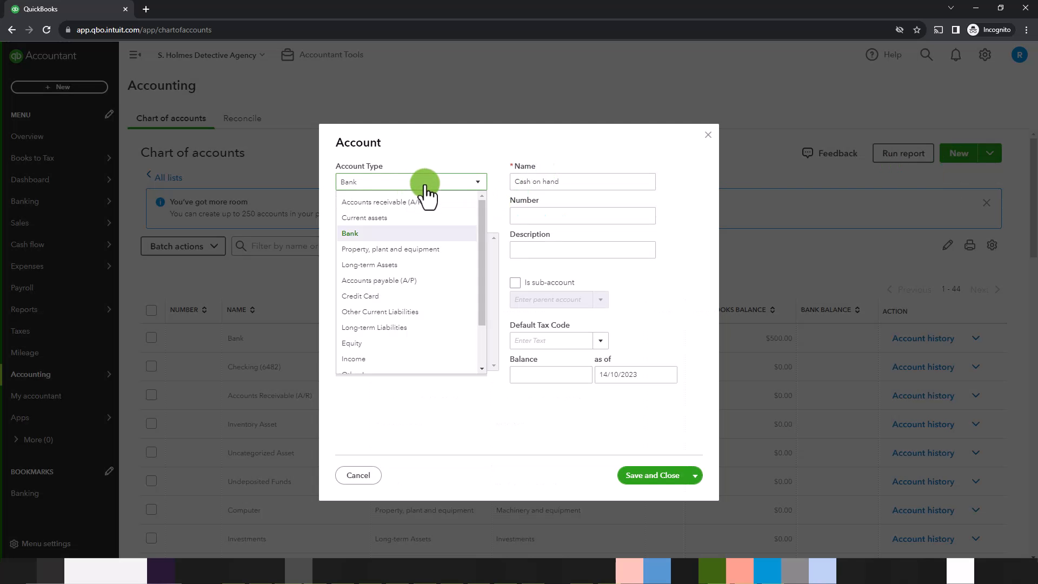
pyautogui.click(410, 249)
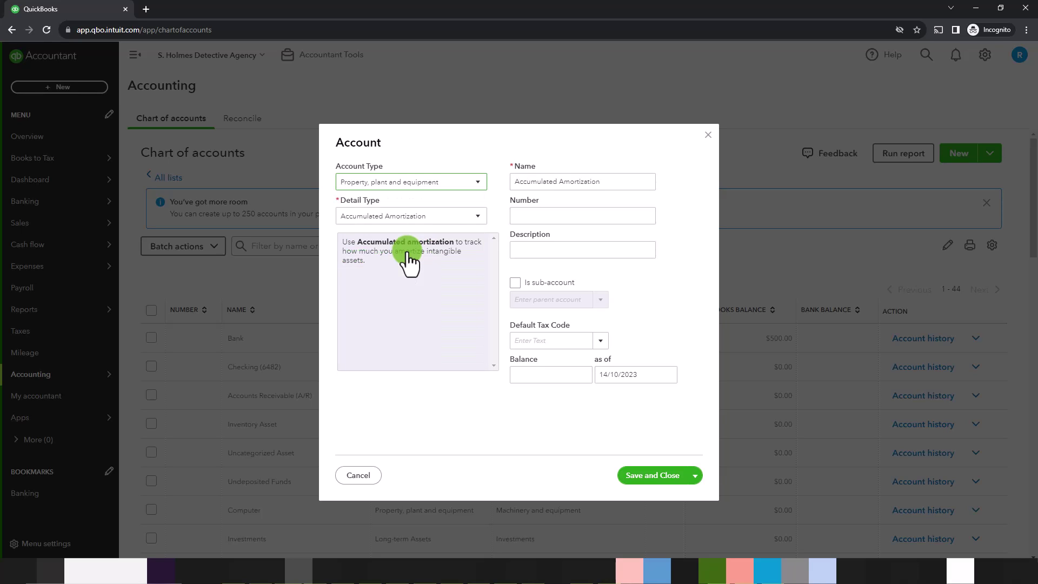
pyautogui.click(445, 216)
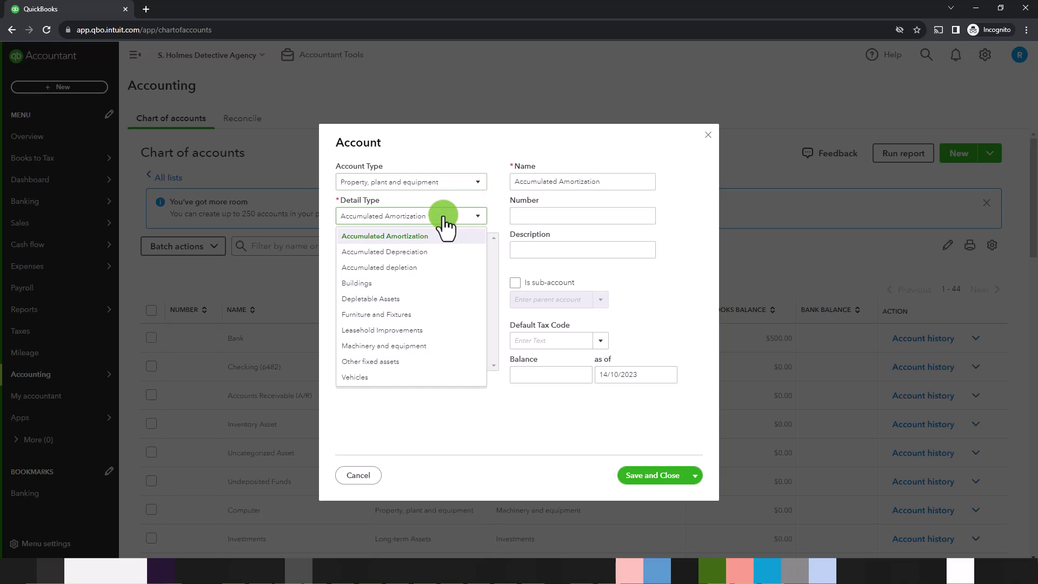
pyautogui.click(413, 348)
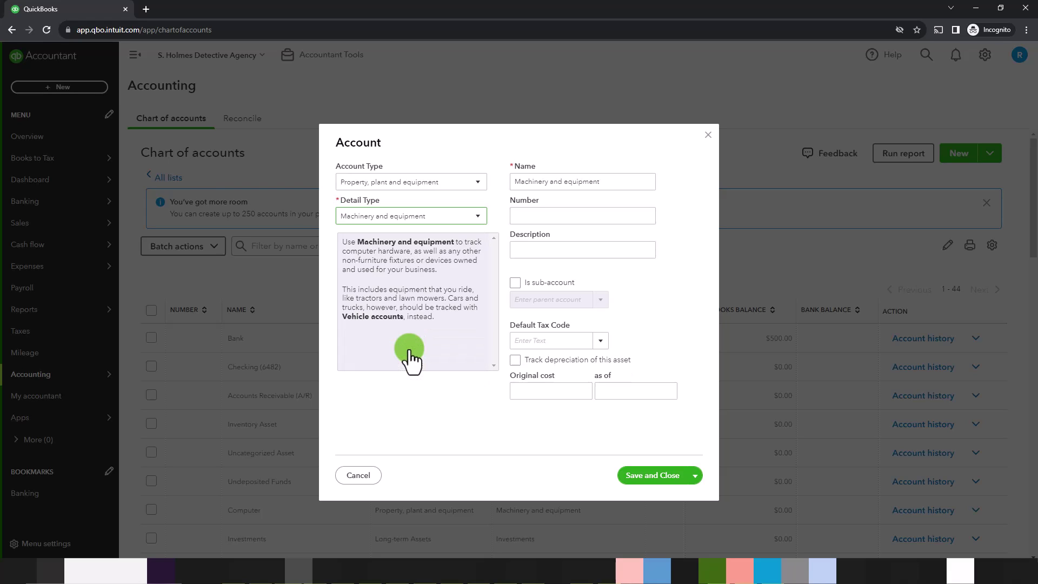
pyautogui.tripleClick(614, 184)
pyautogui.write('Comput')
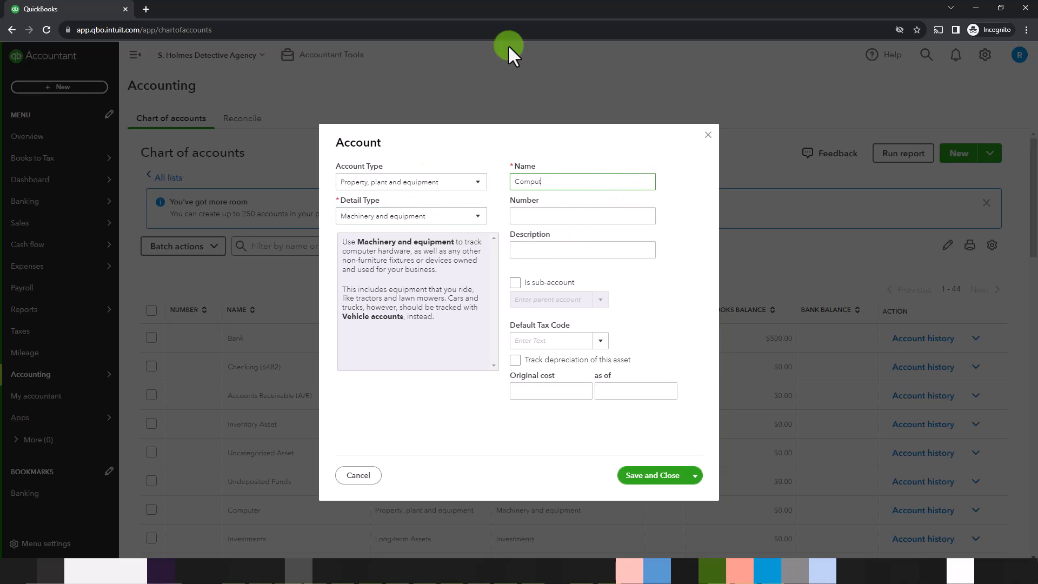
pyautogui.write('er')
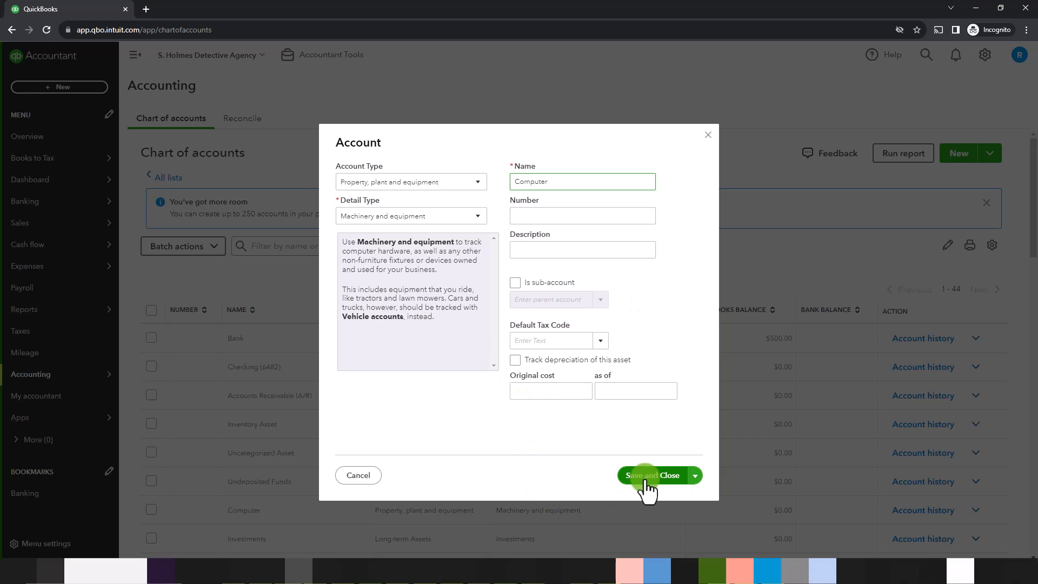
# - Start a new expense with BestBuy as payee and delete the Office Expenses and Supplies lines
pyautogui.click(711, 144)
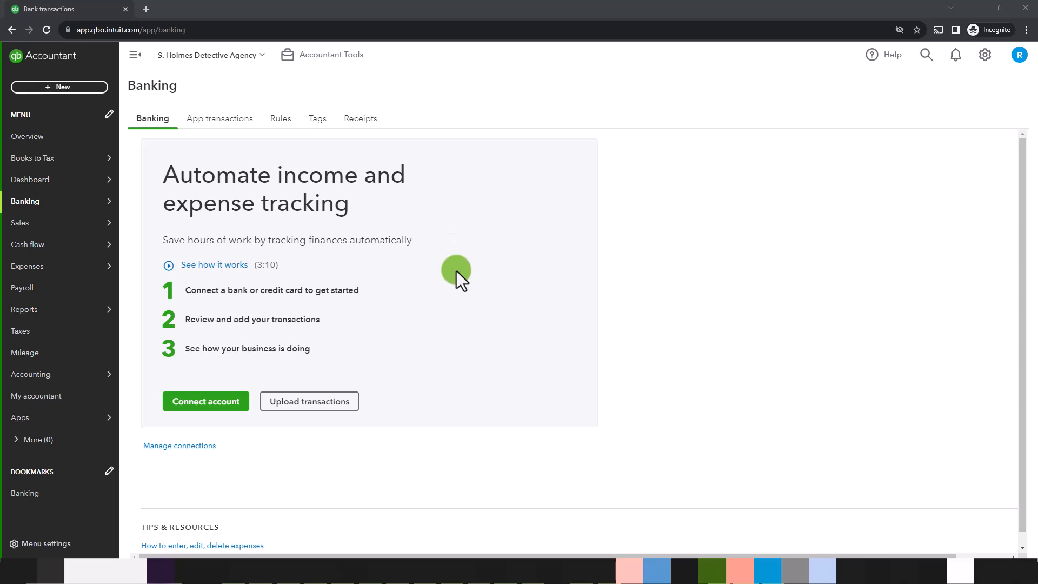
pyautogui.click(67, 88)
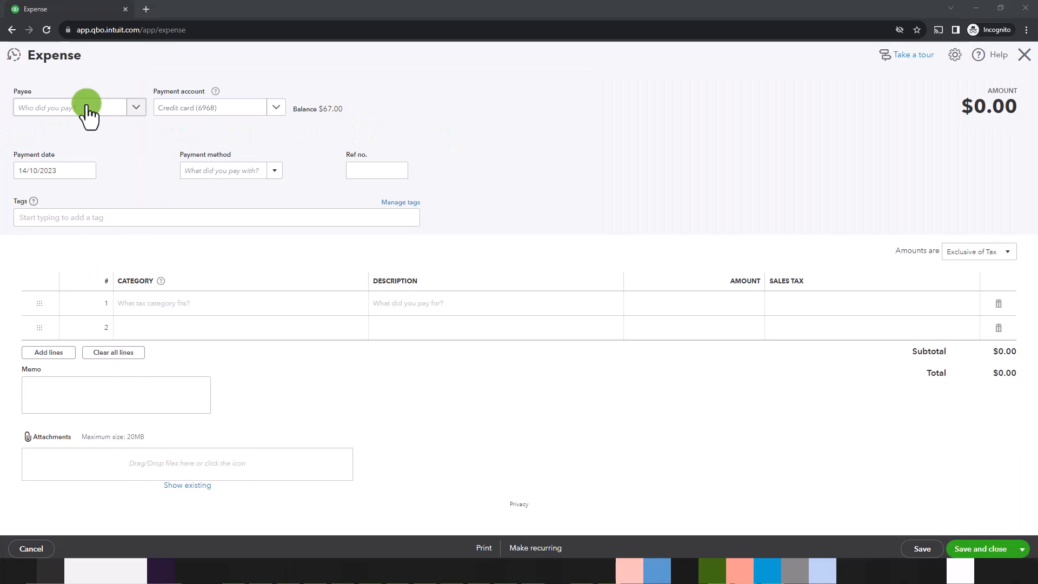
pyautogui.click(87, 109)
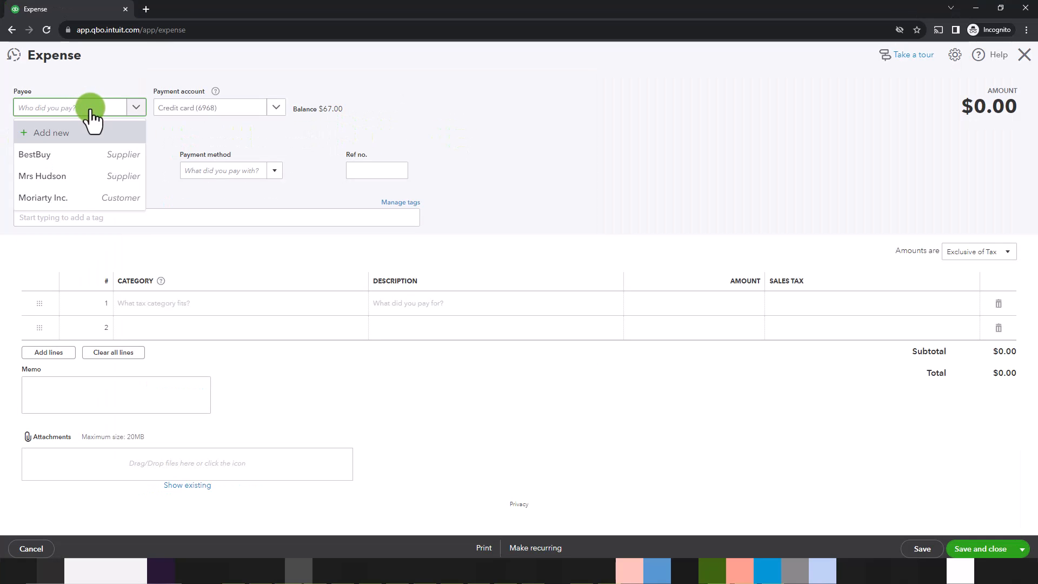
pyautogui.click(79, 157)
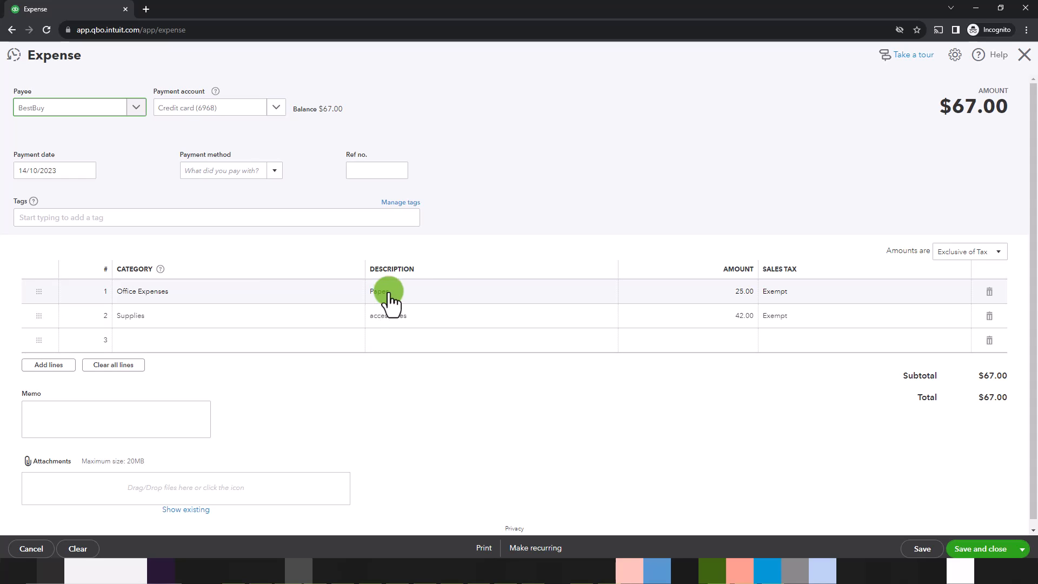
pyautogui.click(992, 294)
pyautogui.click(997, 294)
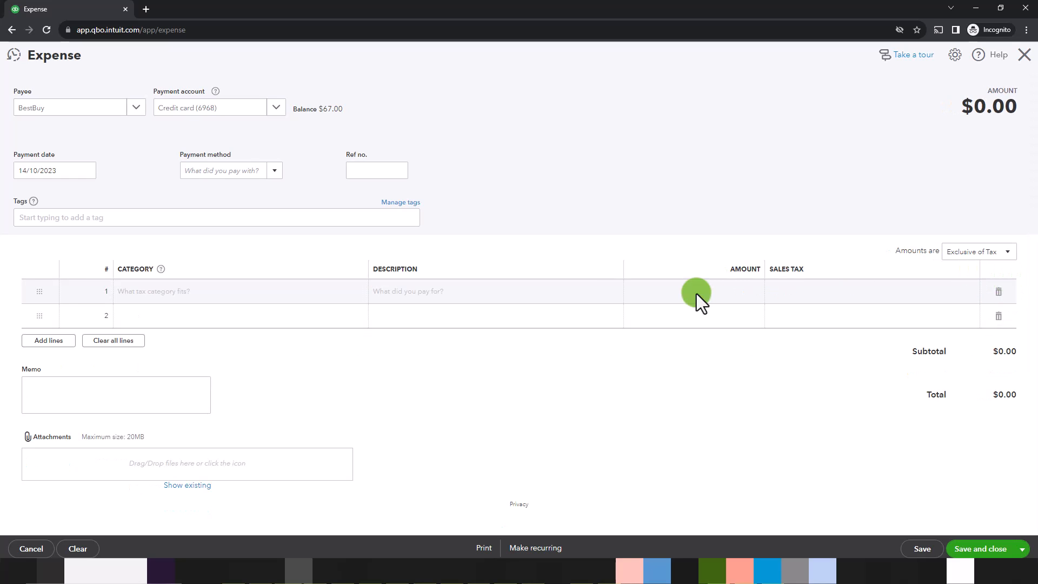
# - Fill line 1 with category Computer, description HP Desktop 1234 and amount 2,000.00
pyautogui.click(197, 302)
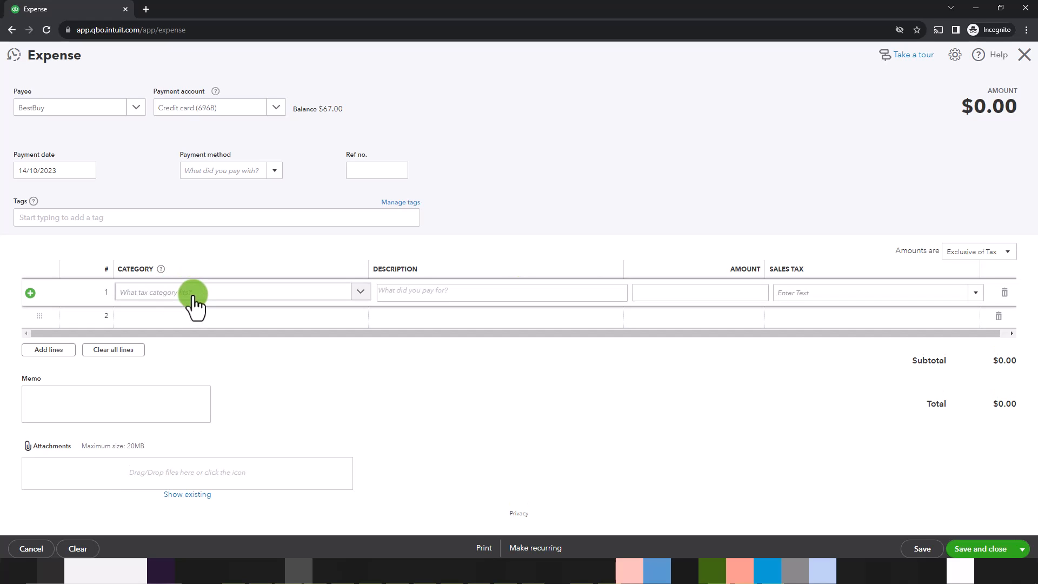
pyautogui.click(198, 294)
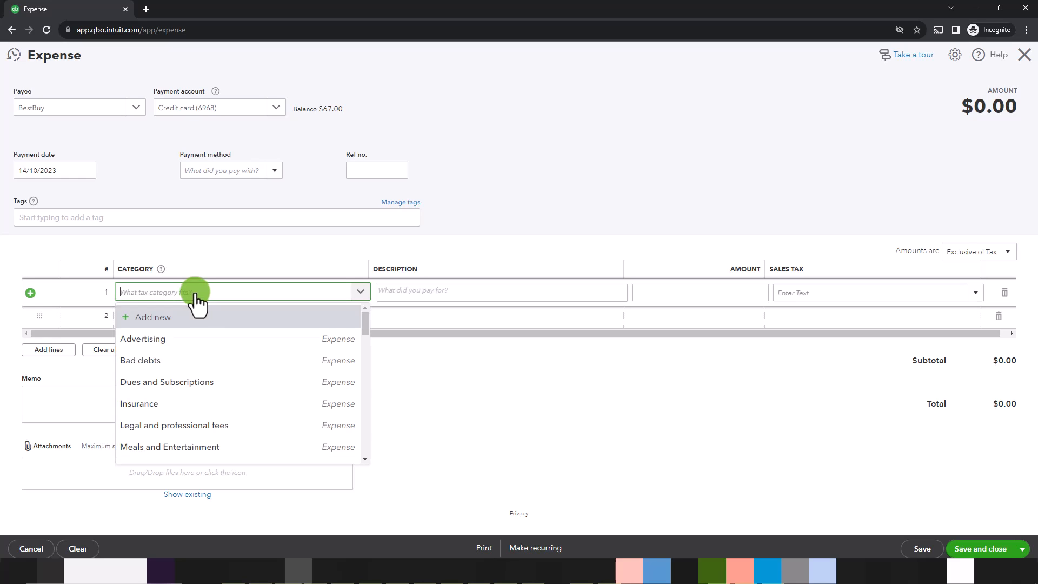
pyautogui.write('compu')
pyautogui.write('t')
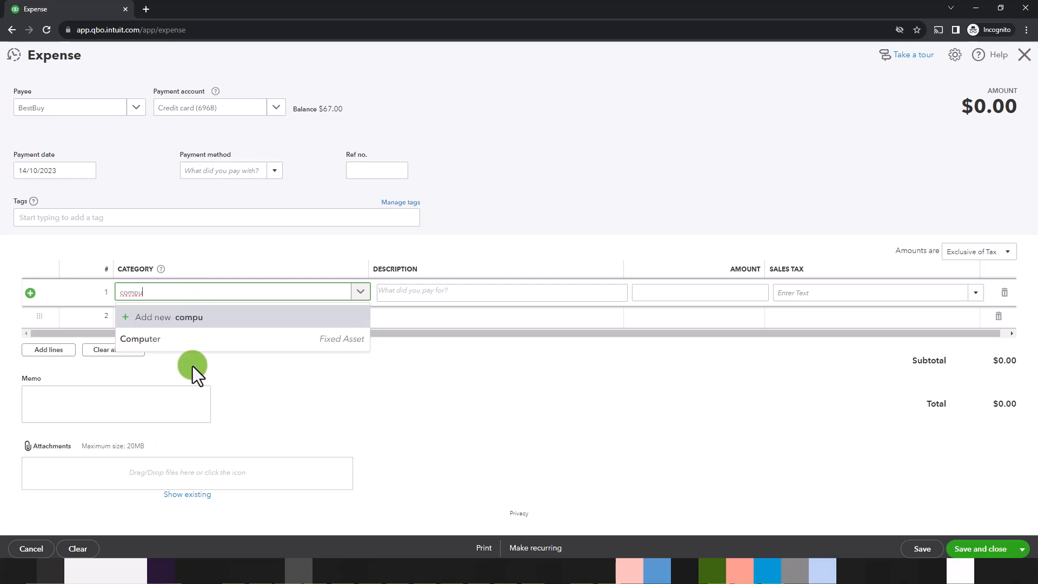
pyautogui.click(174, 338)
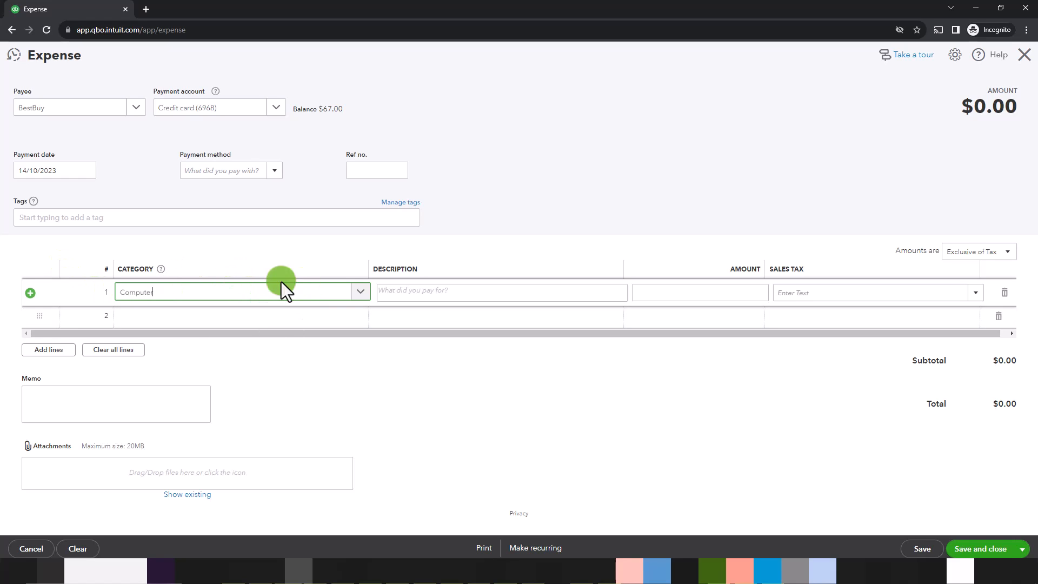
pyautogui.click(423, 290)
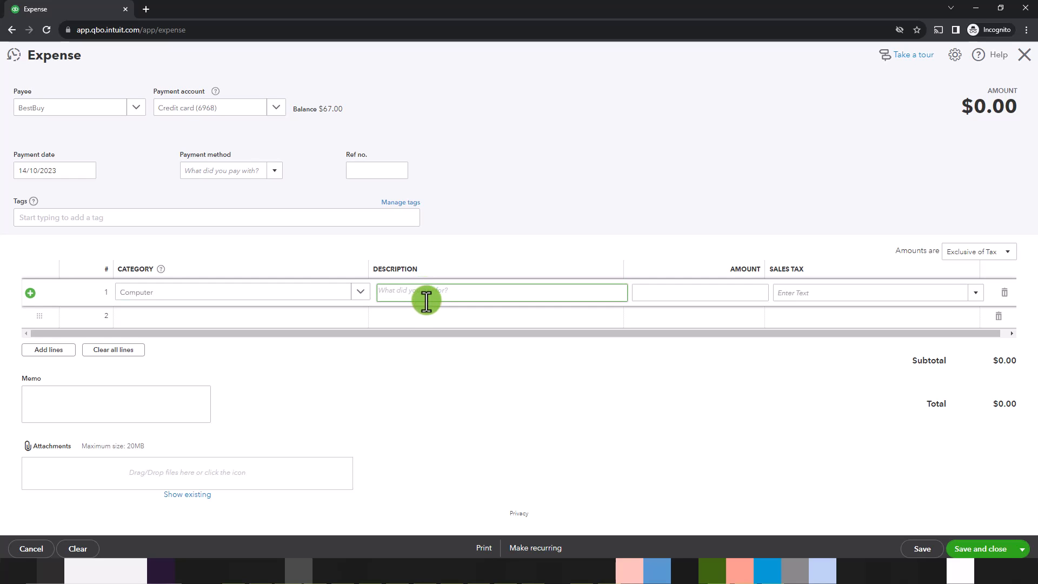
pyautogui.write('HP Desk')
pyautogui.write('top 123')
pyautogui.write('4')
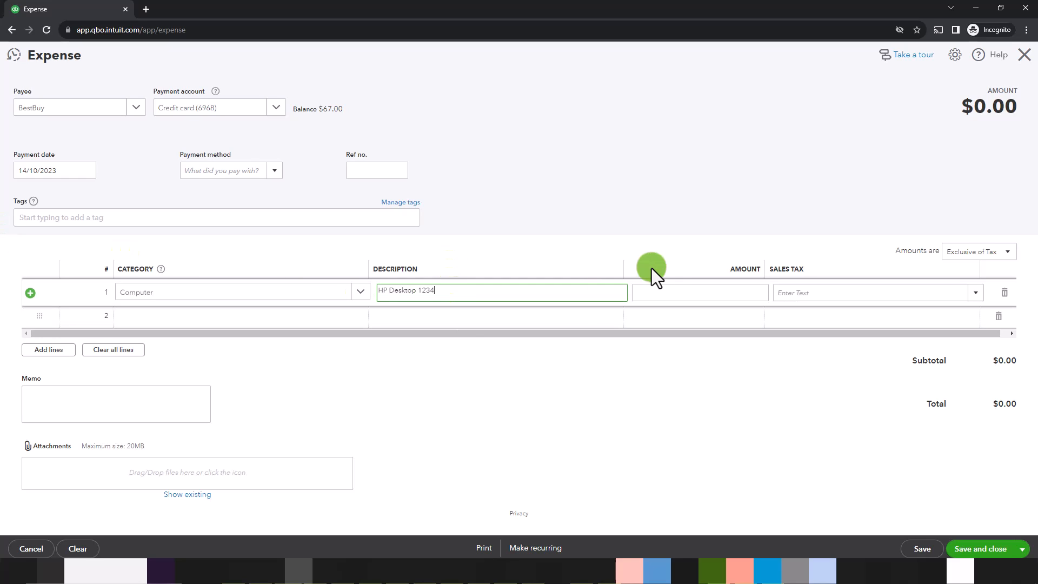
pyautogui.click(729, 293)
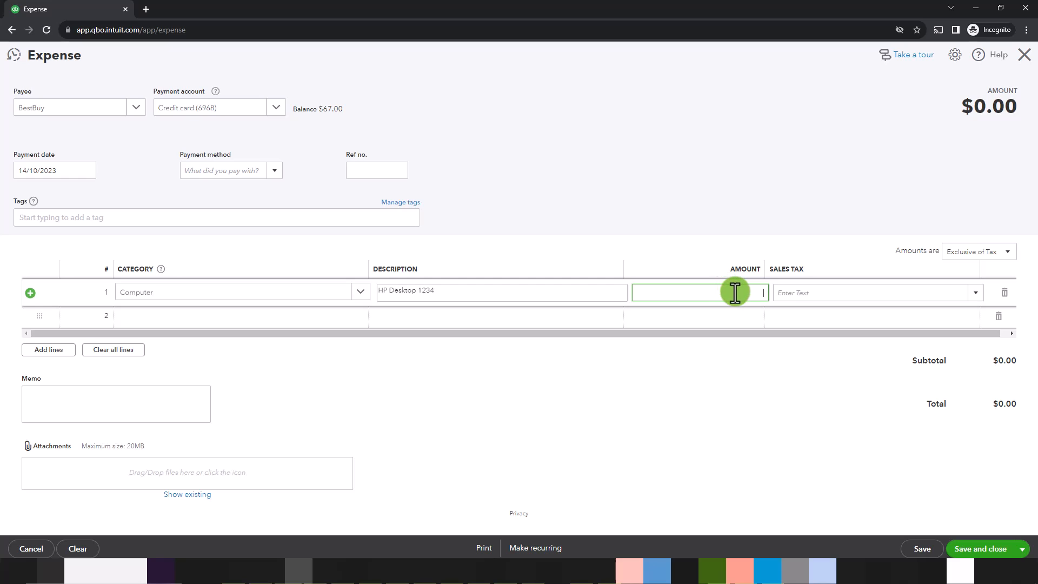
pyautogui.write('2000')
pyautogui.press('Tab')
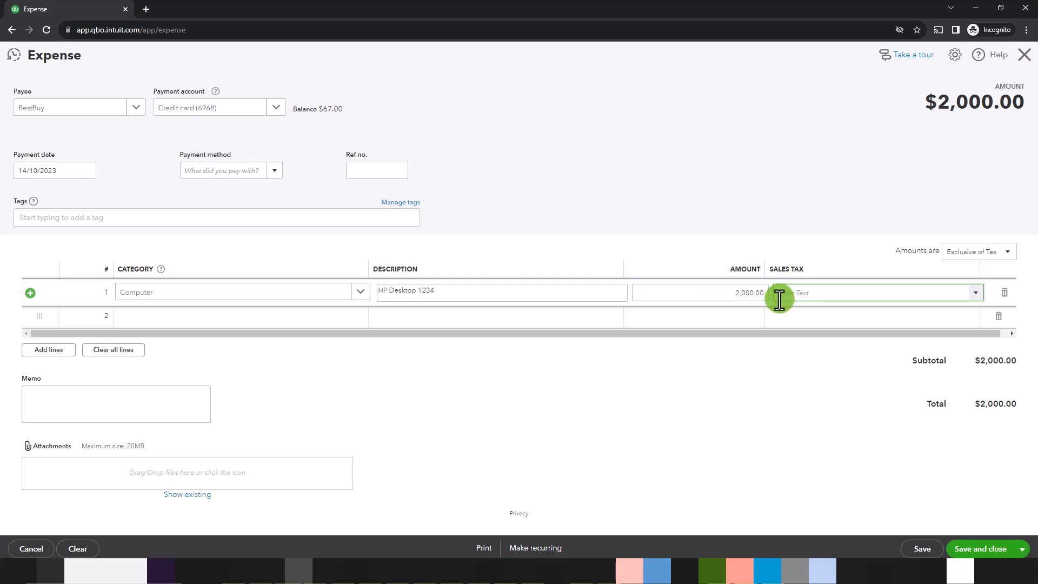
# - Set the line's sales tax to Out of Scope and save the expense
pyautogui.click(976, 293)
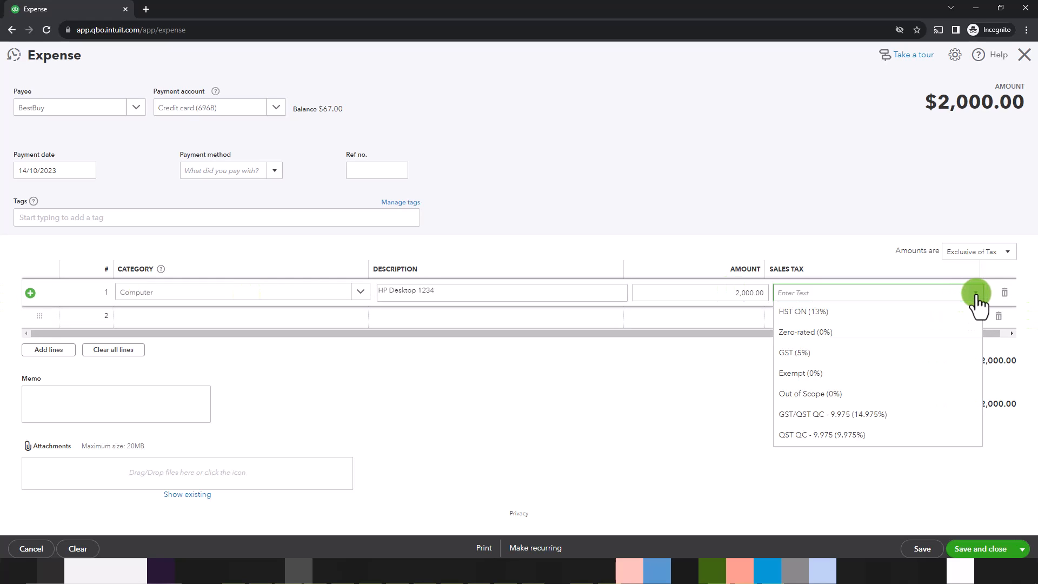
pyautogui.click(811, 393)
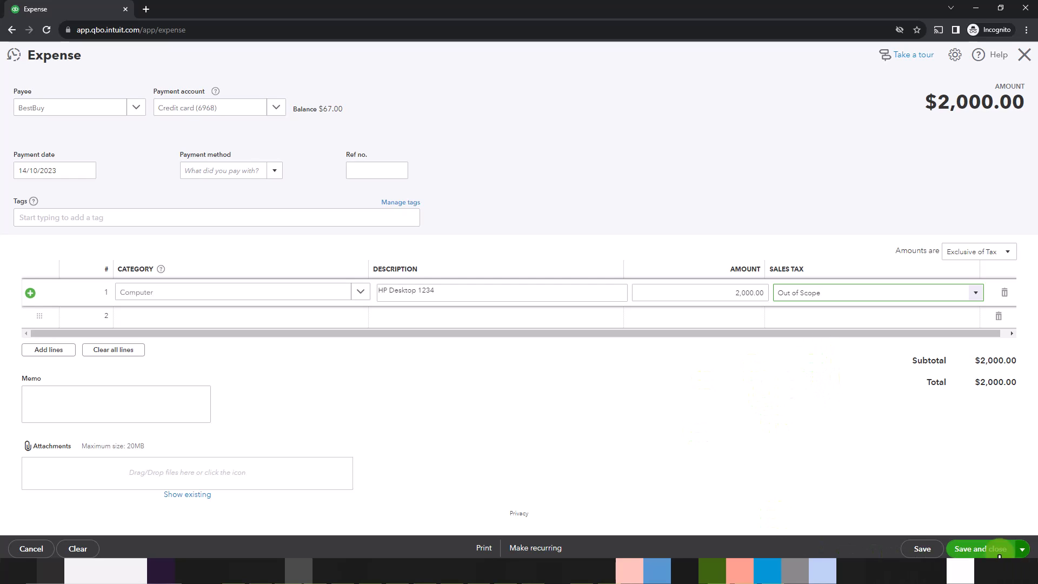
pyautogui.click(969, 552)
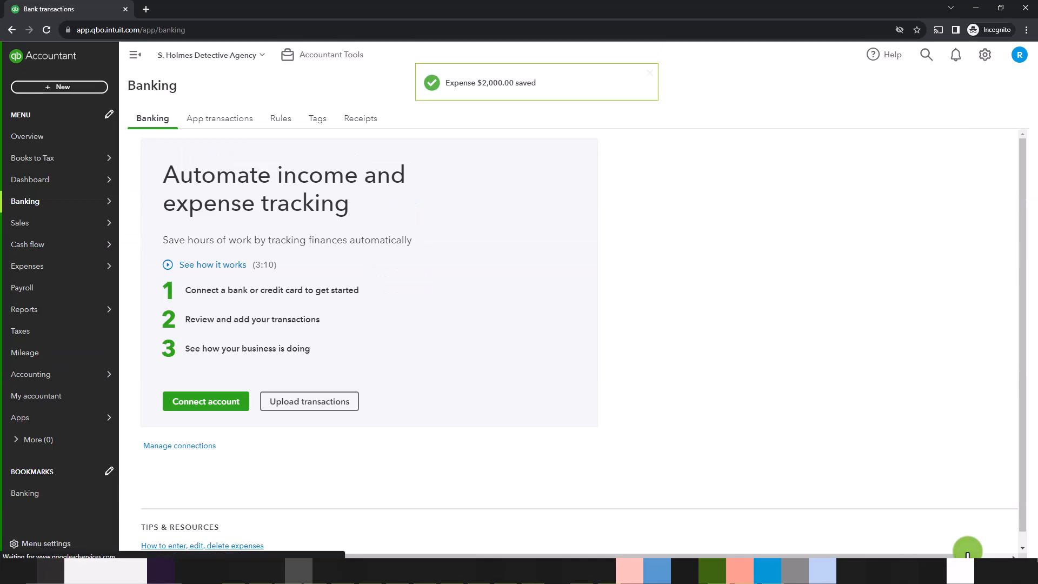
pyautogui.click(62, 86)
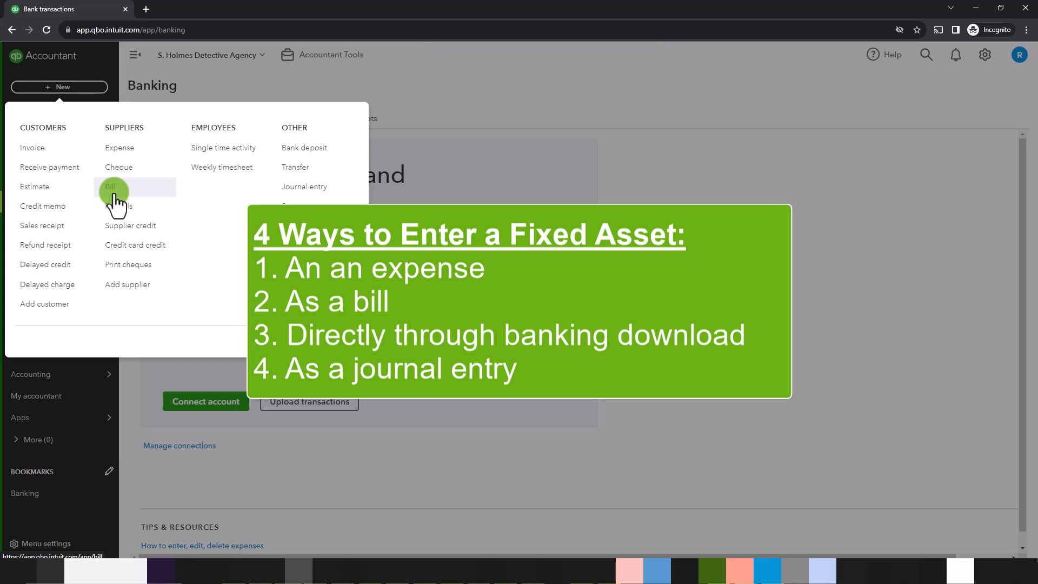
pyautogui.click(115, 191)
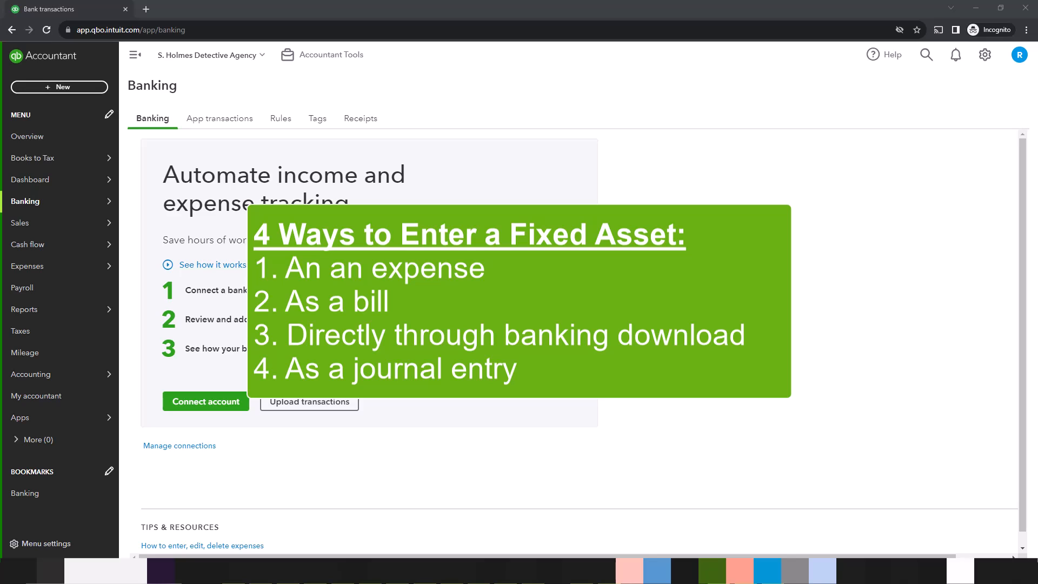
# - Start a new journal entry with line 1 debiting Computer 2,000.00
pyautogui.click(72, 88)
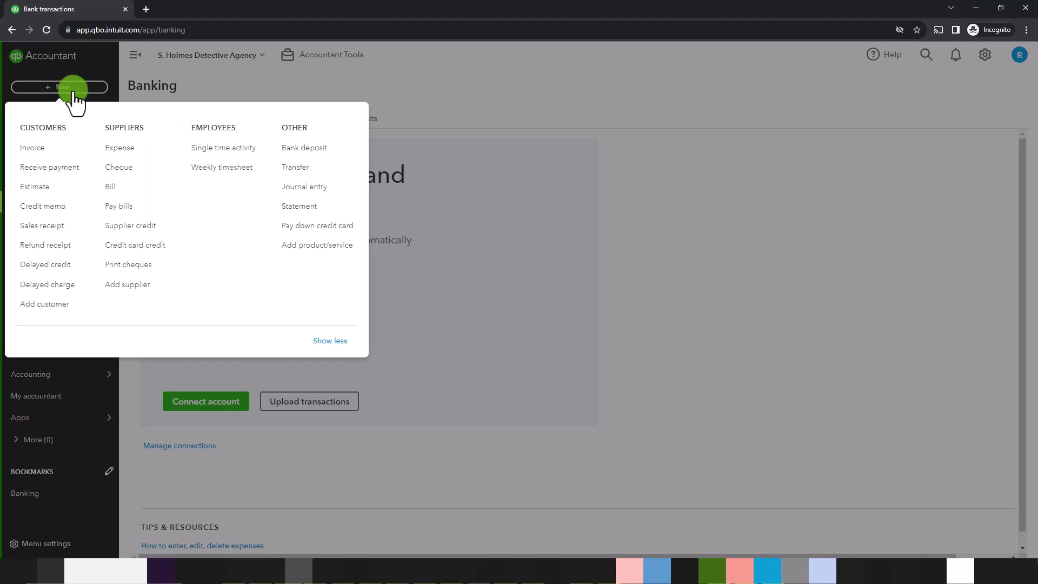
pyautogui.click(310, 189)
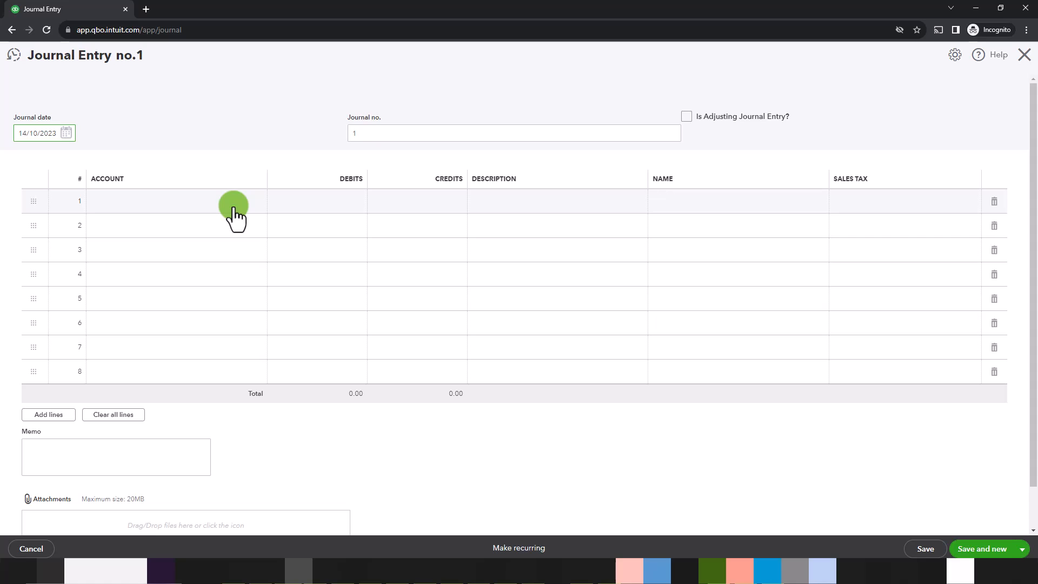
pyautogui.click(137, 209)
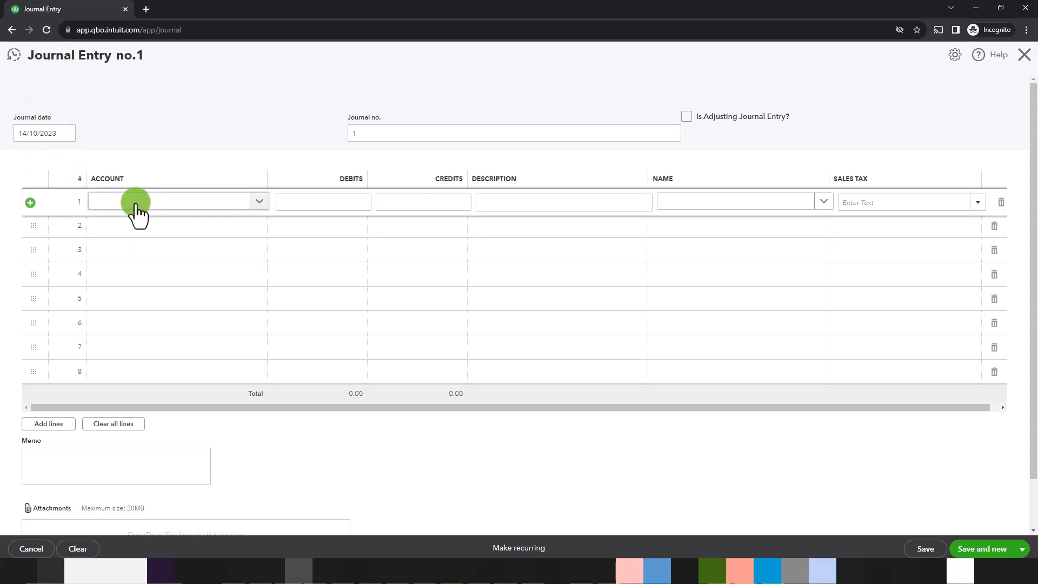
pyautogui.click(136, 204)
pyautogui.write('compu')
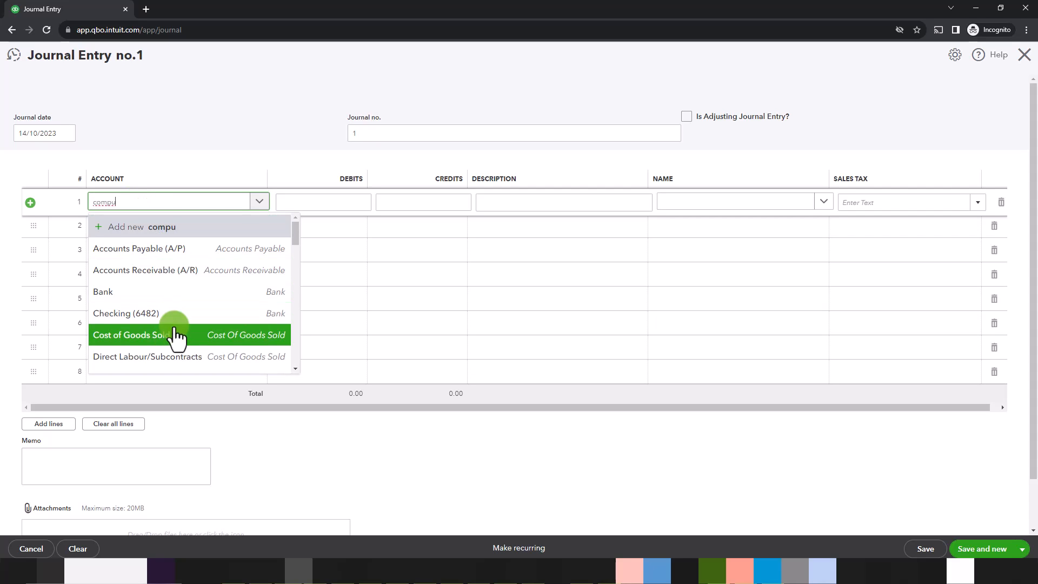
pyautogui.write('t')
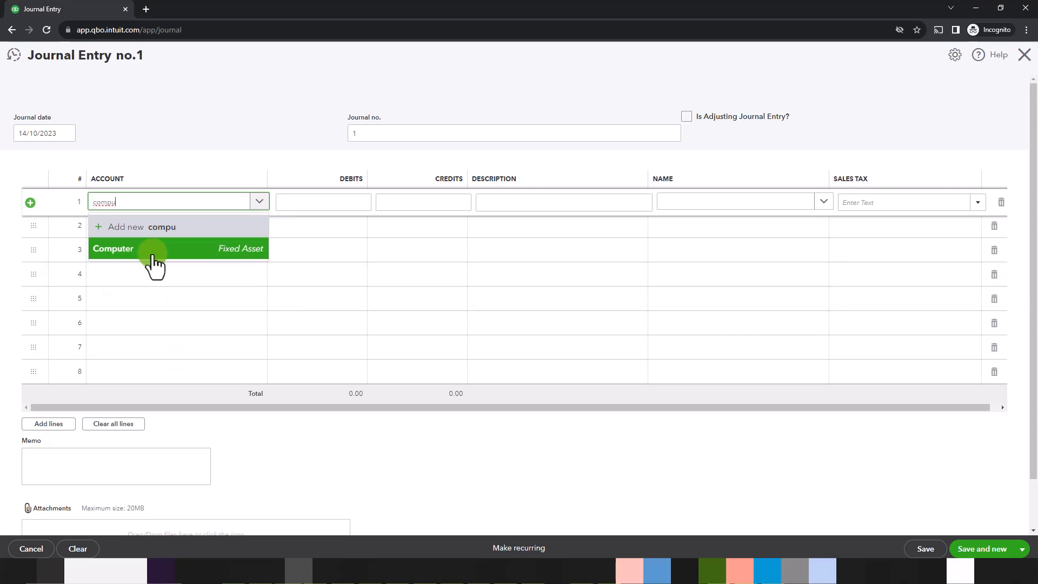
pyautogui.click(130, 248)
pyautogui.click(349, 201)
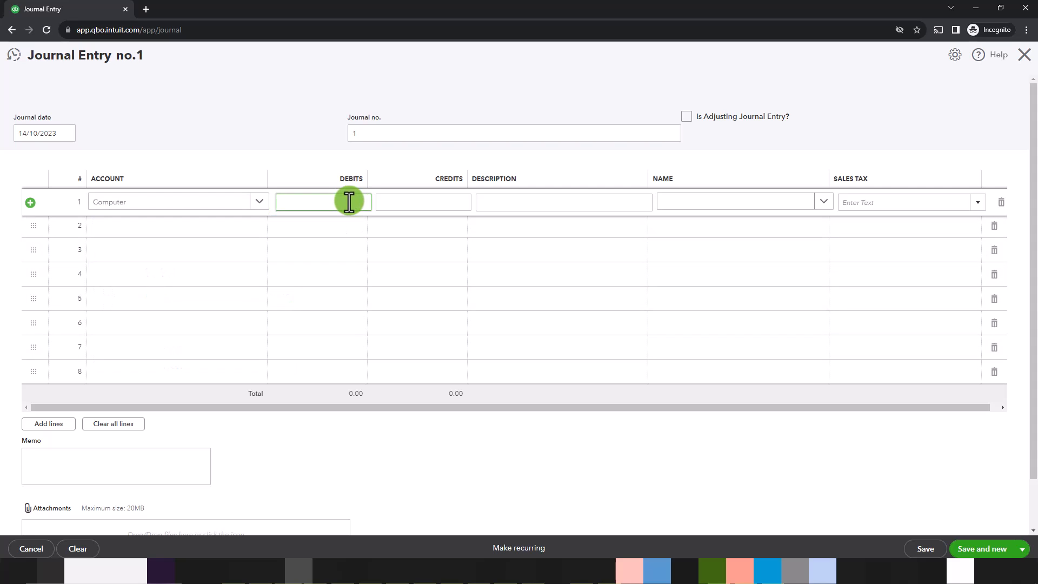
pyautogui.write('2000')
pyautogui.click(402, 202)
pyautogui.click(320, 201)
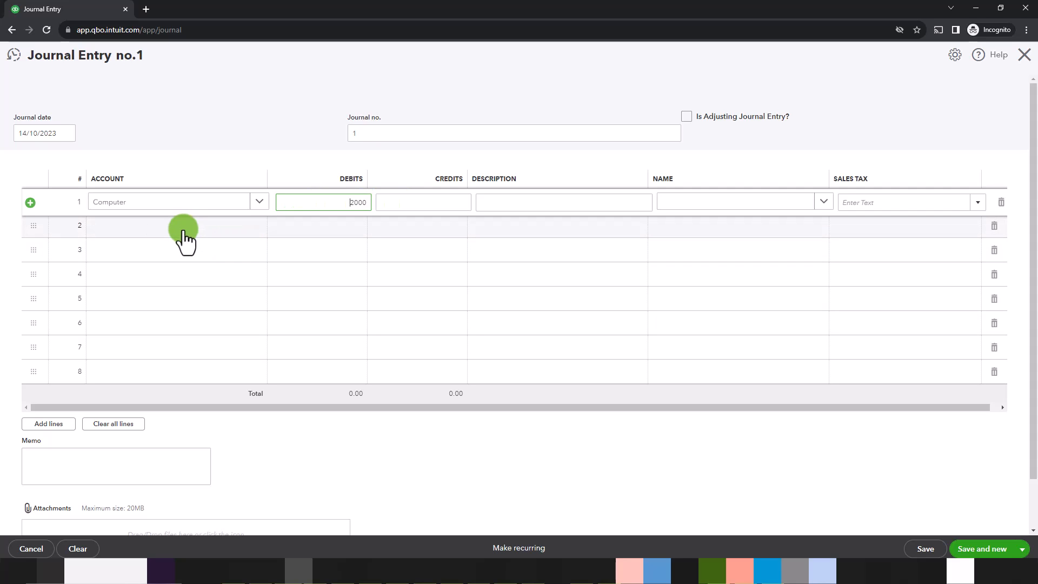
# - Set line 2 to the Credit card account and describe line 1 as HP Desktop 1234
pyautogui.click(162, 235)
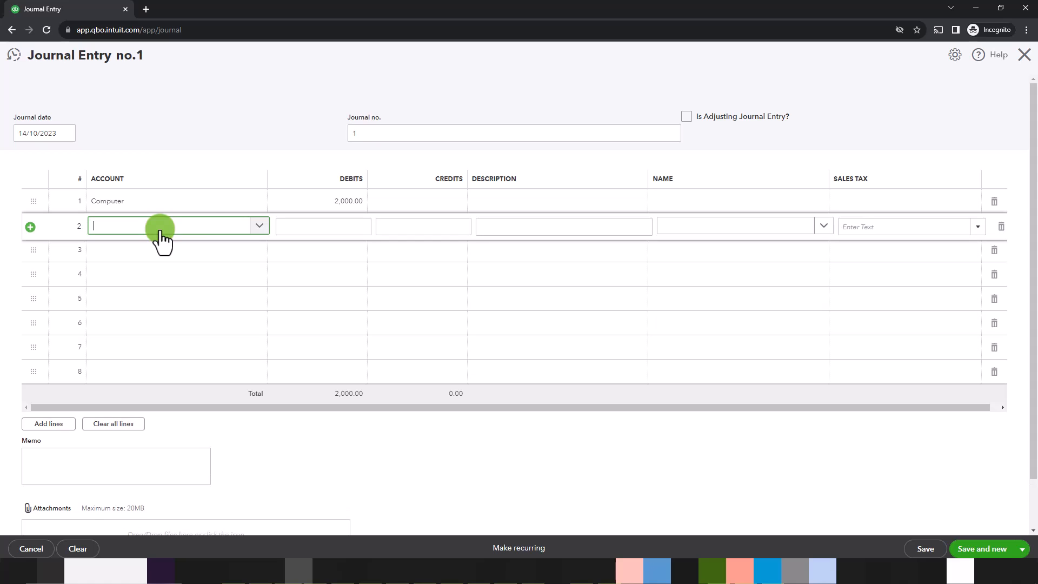
pyautogui.click(195, 226)
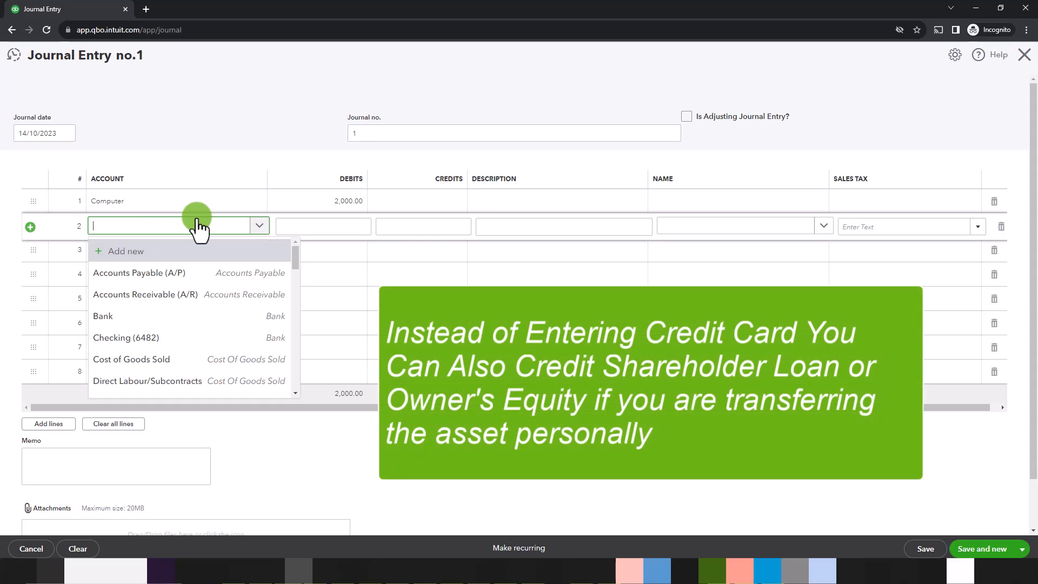
pyautogui.write('cred')
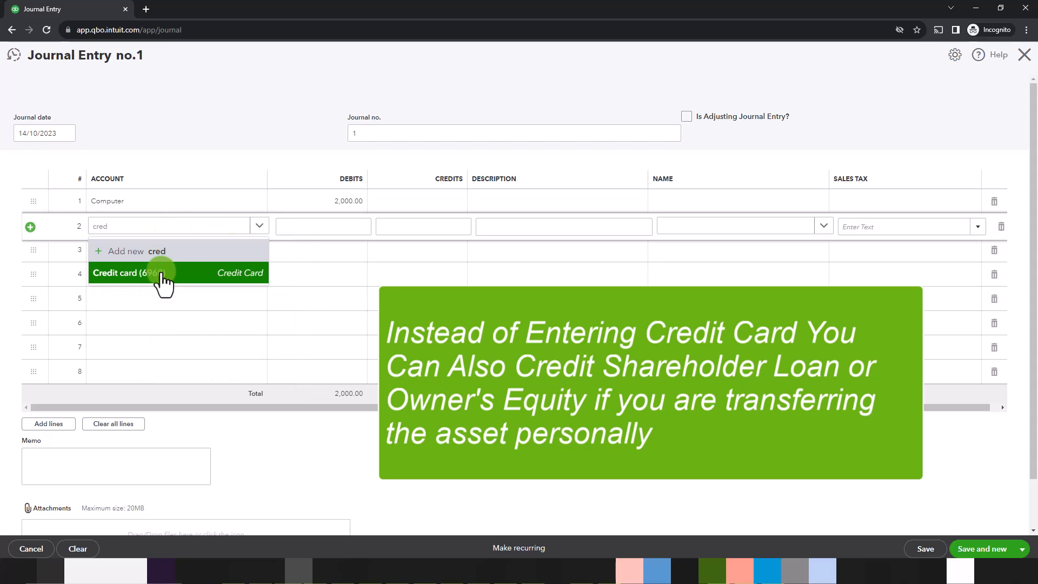
pyautogui.click(126, 273)
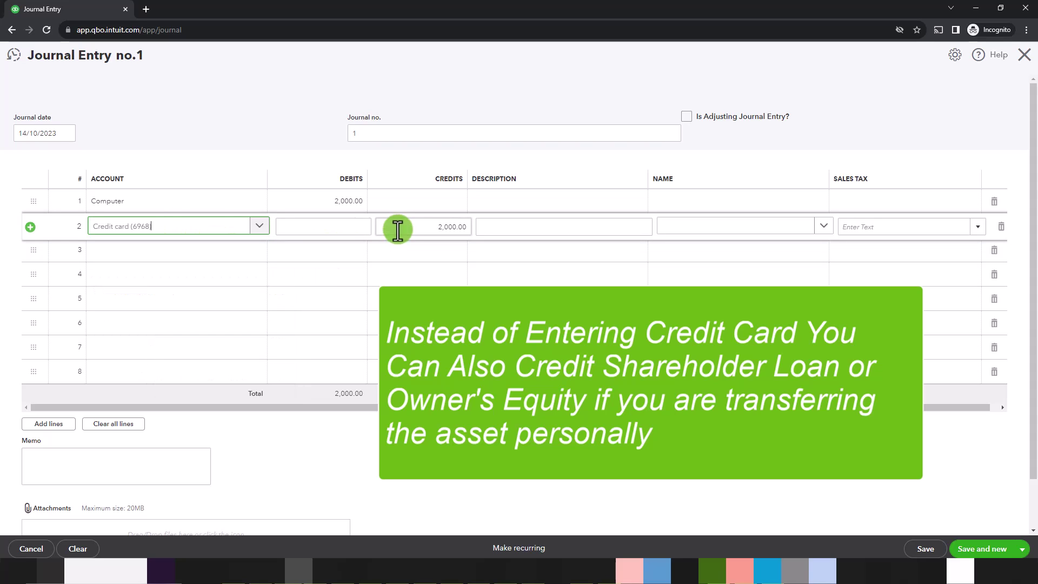
pyautogui.click(503, 203)
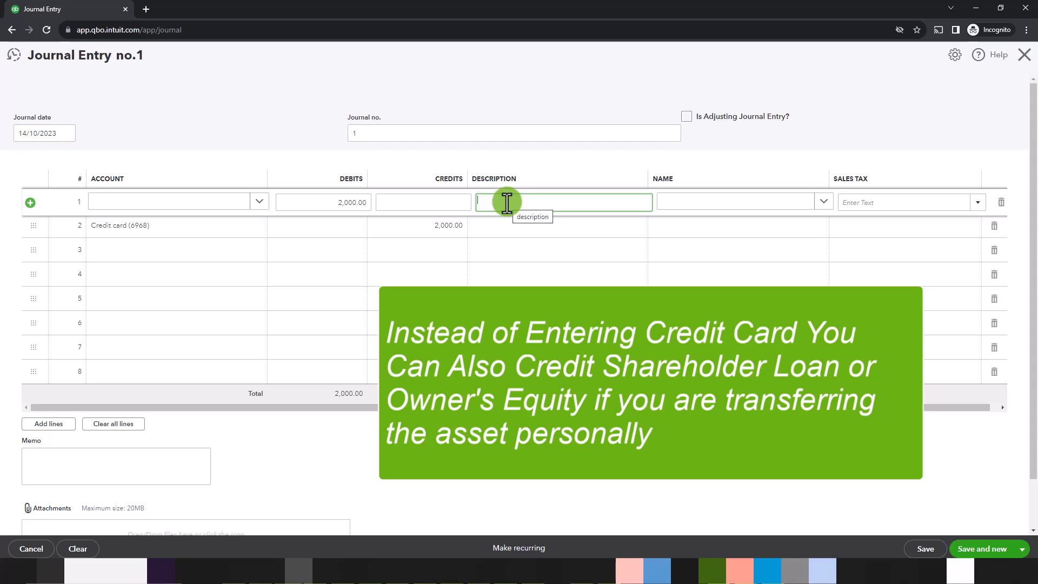
pyautogui.write('HP ')
pyautogui.write('Desktop')
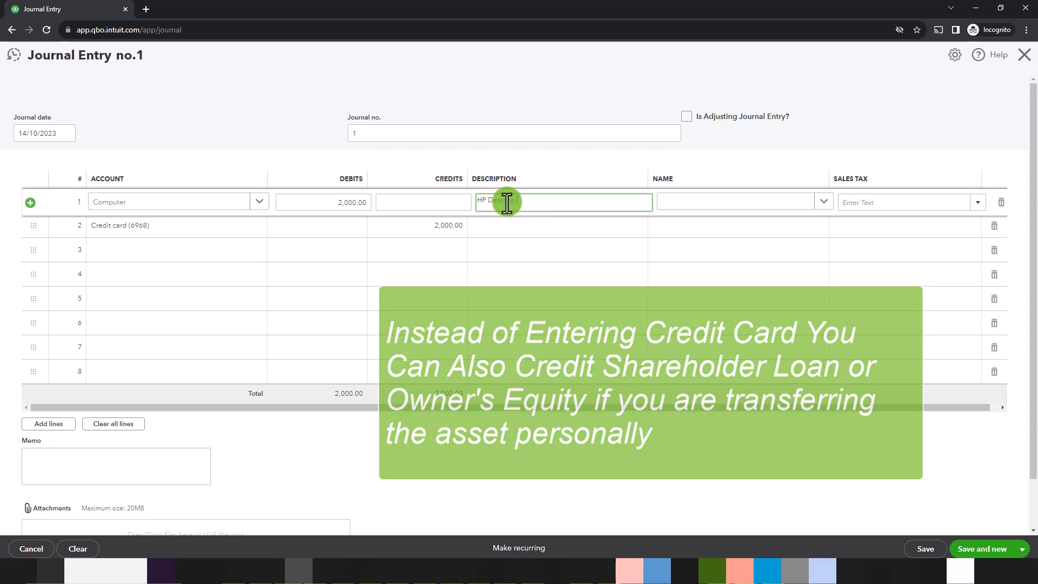
pyautogui.write(' 1234')
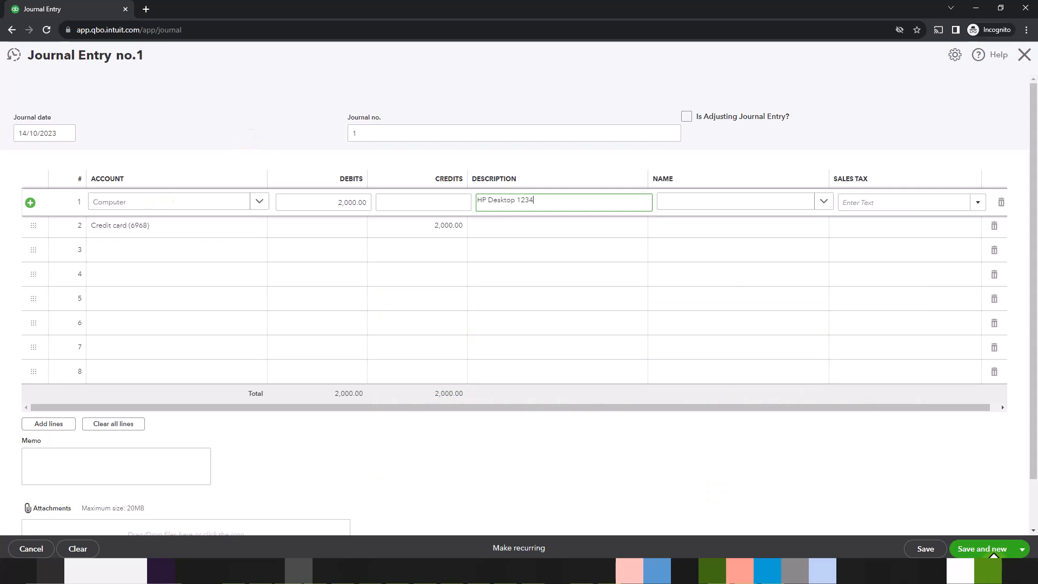
# - Close the journal entry form and confirm leaving it
pyautogui.click(1022, 549)
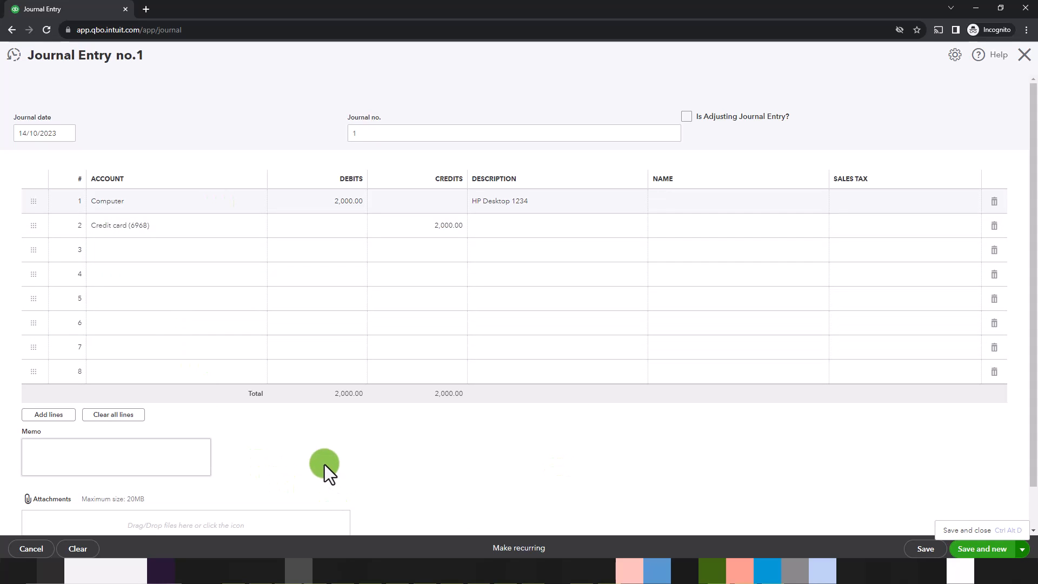
pyautogui.click(1024, 55)
pyautogui.click(573, 318)
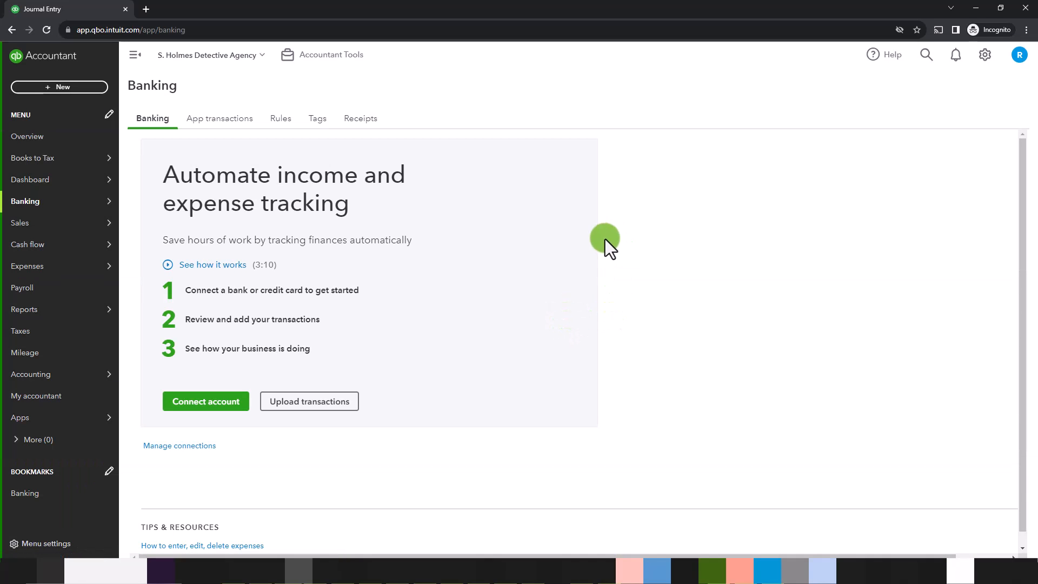
pyautogui.moveTo(24, 309)
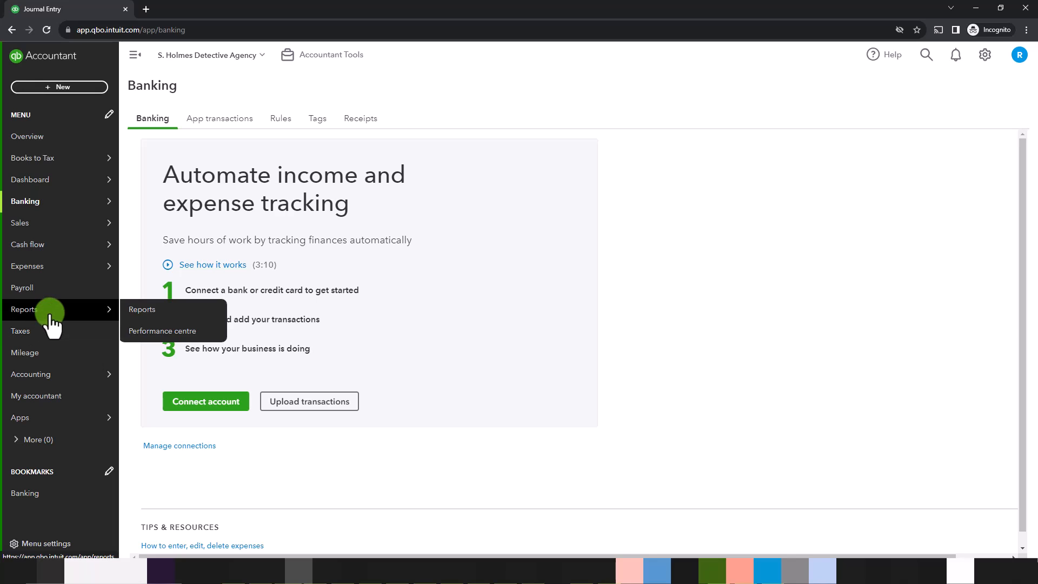
# - Run the Balance Sheet report from Reports with the period set to This Year
pyautogui.click(51, 316)
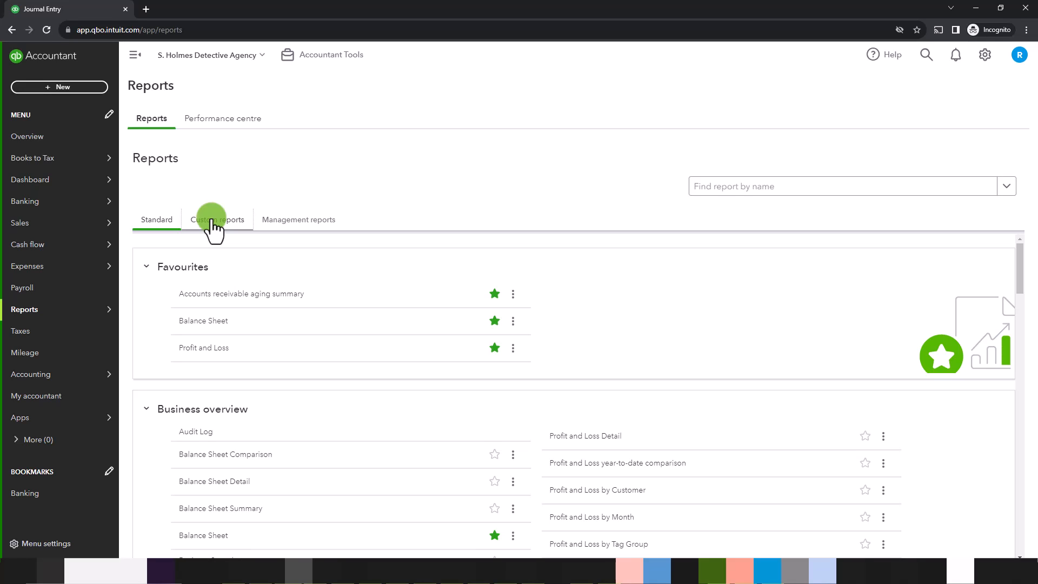
pyautogui.click(201, 322)
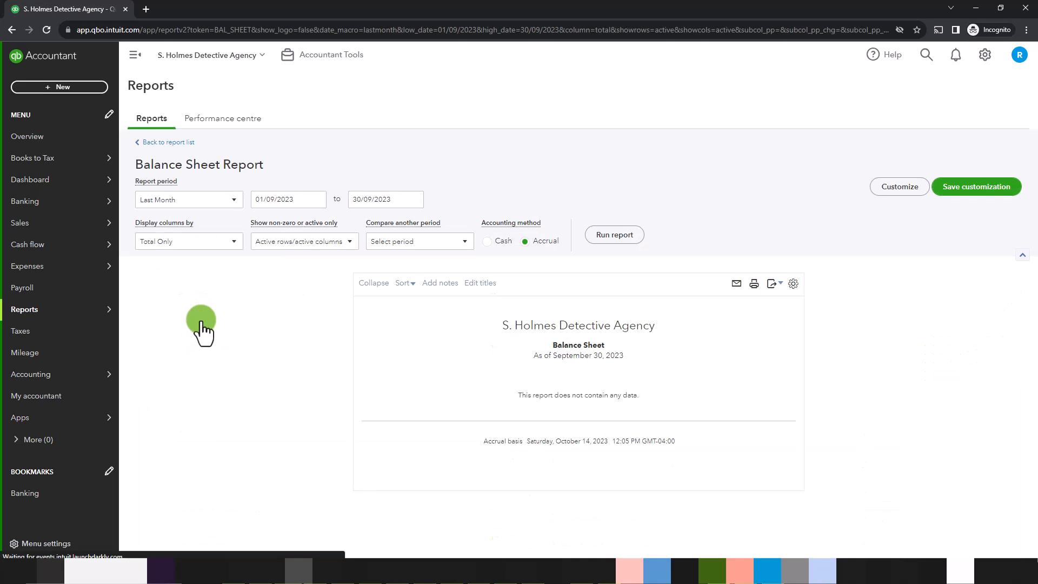
pyautogui.click(219, 199)
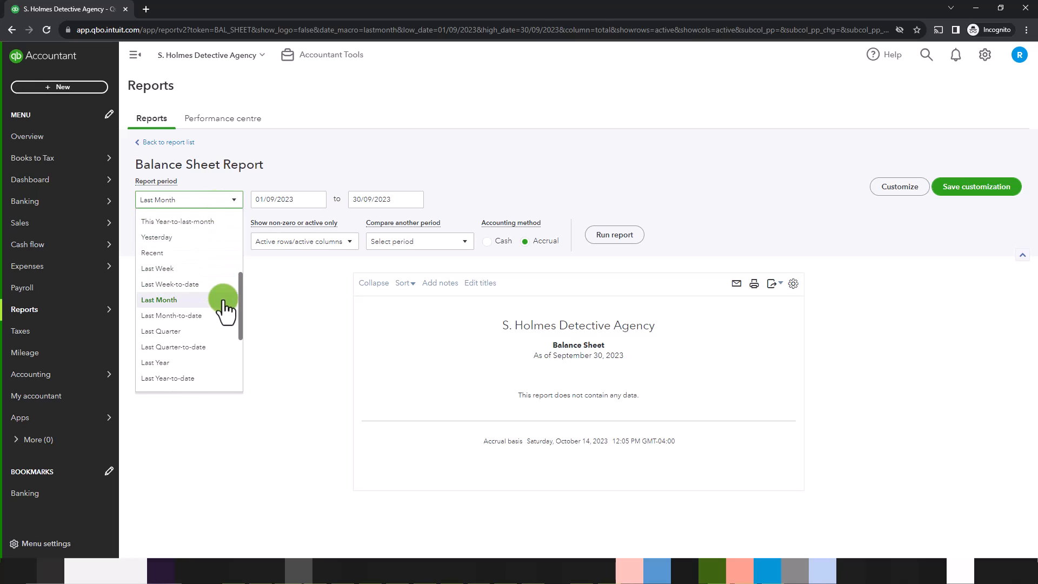
pyautogui.scroll(3, 223, 300)
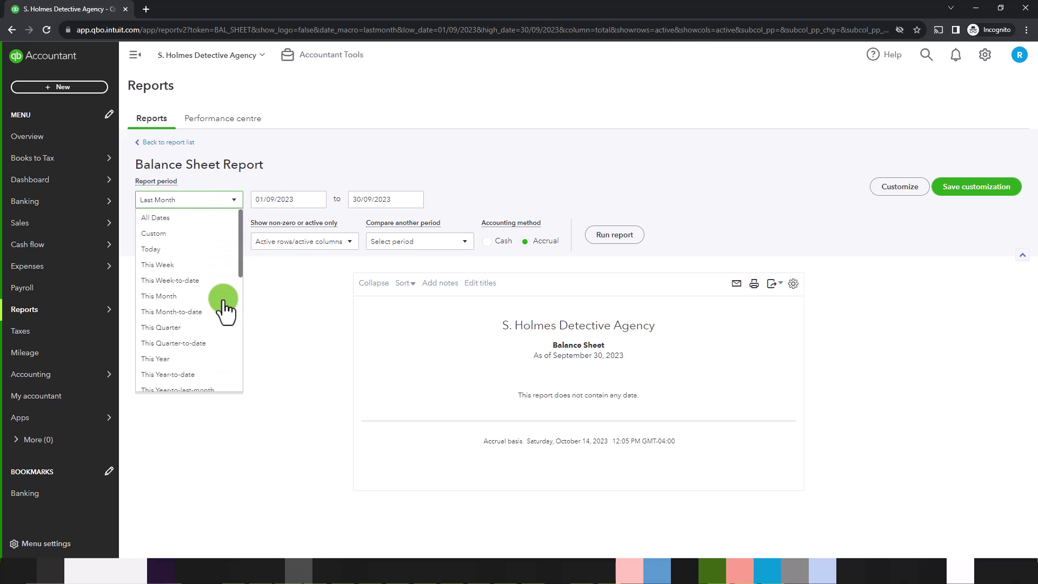
pyautogui.click(169, 363)
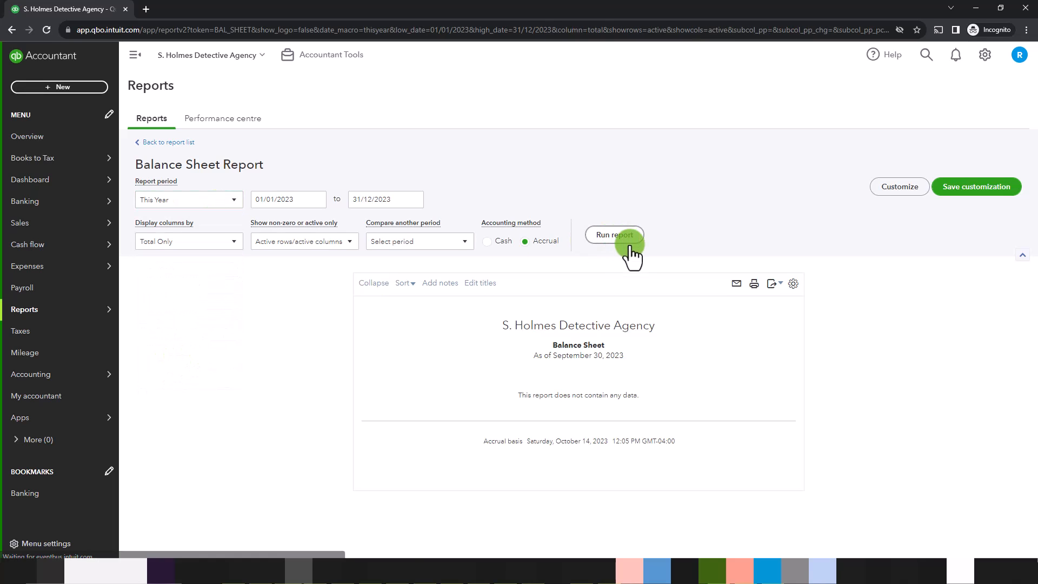
pyautogui.scroll(-3, 639, 304)
pyautogui.scroll(-3, 641, 365)
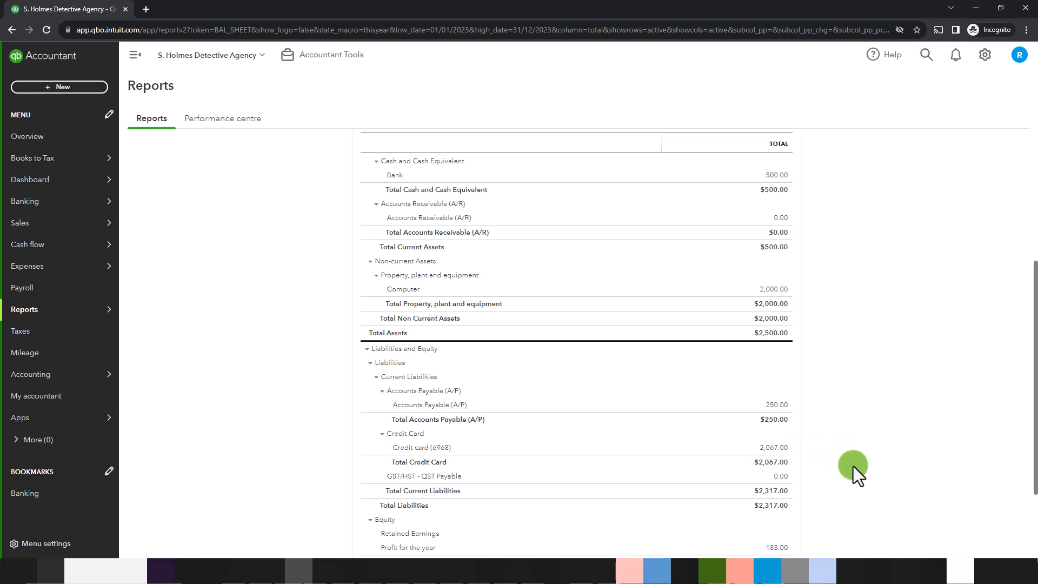
pyautogui.scroll(-2, 859, 488)
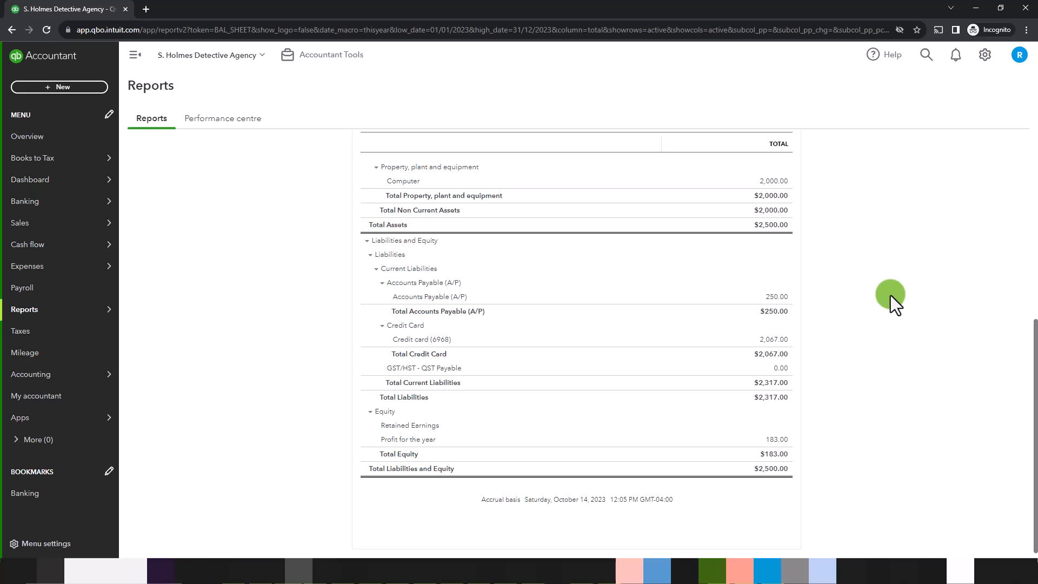
pyautogui.scroll(5, 883, 385)
pyautogui.scroll(3, 883, 386)
pyautogui.scroll(-3, 883, 386)
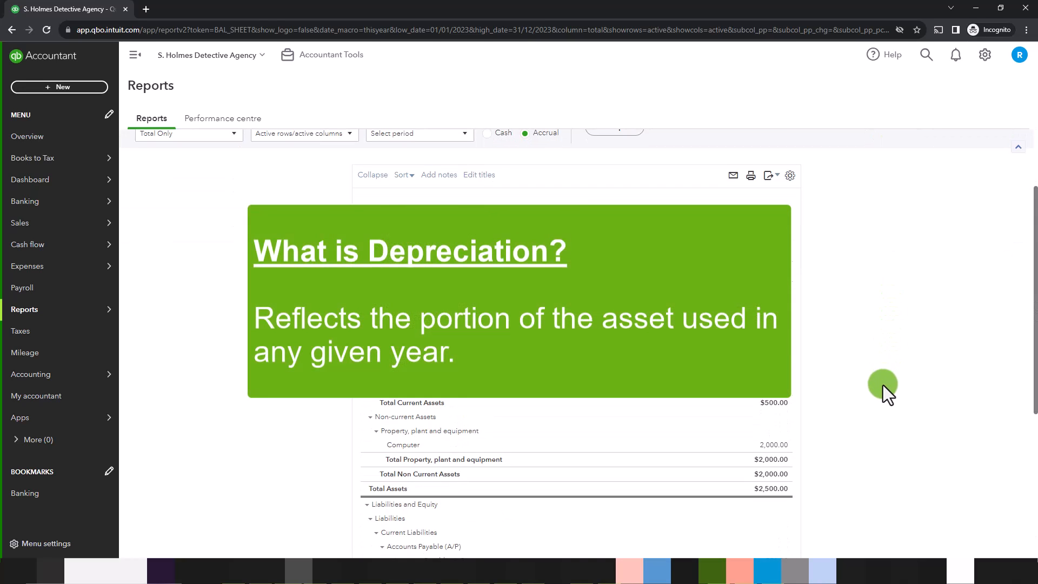
pyautogui.scroll(-3, 883, 385)
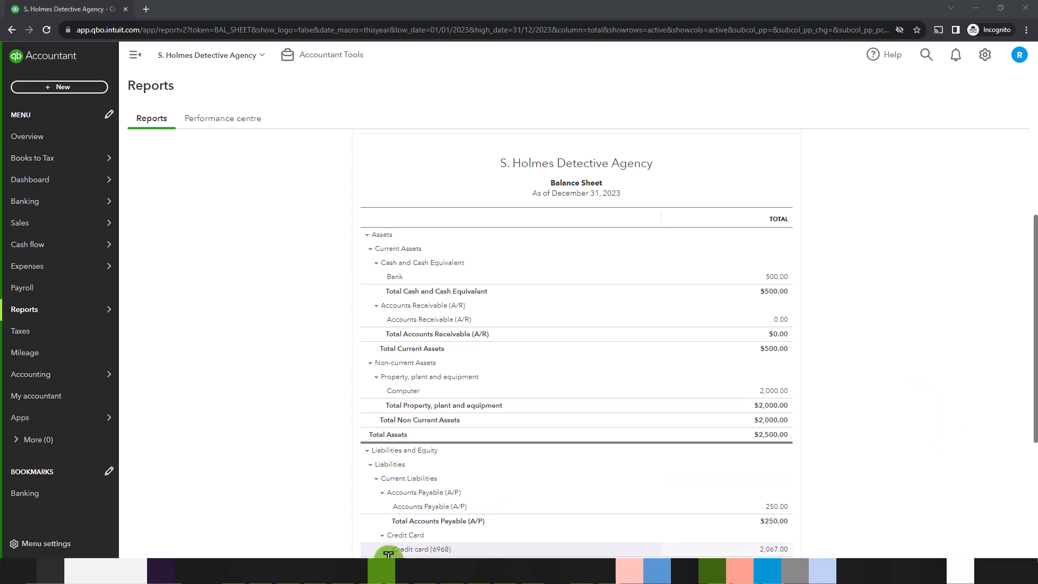
# - Switch to the CRA depreciable property classes page and jump to the Class 50 (55%) section
pyautogui.click(341, 570)
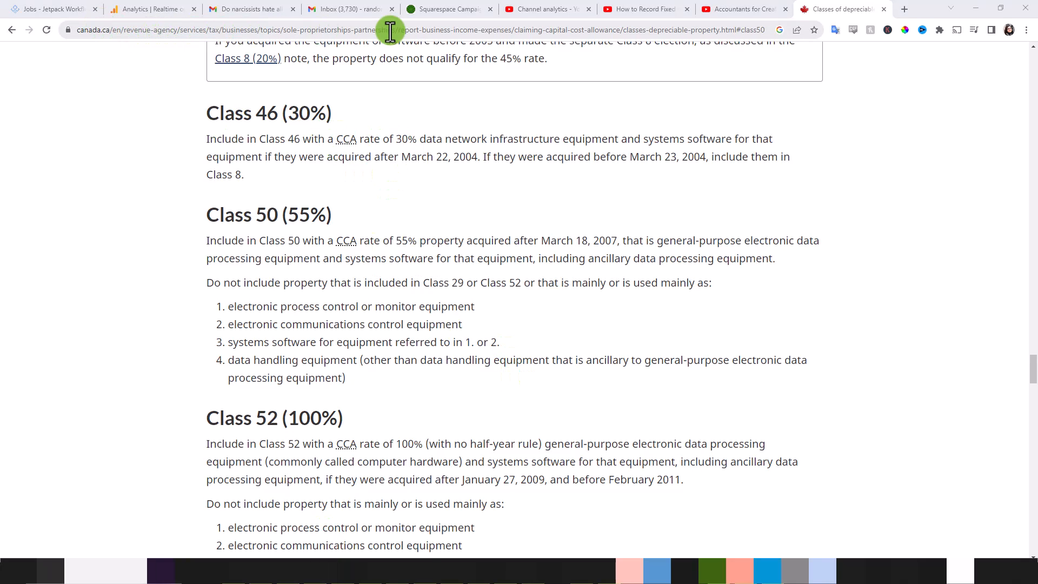
pyautogui.scroll(5, 578, 362)
pyautogui.scroll(5, 578, 363)
pyautogui.scroll(5, 579, 363)
pyautogui.moveTo(1032, 308); pyautogui.dragTo(1017, 37)
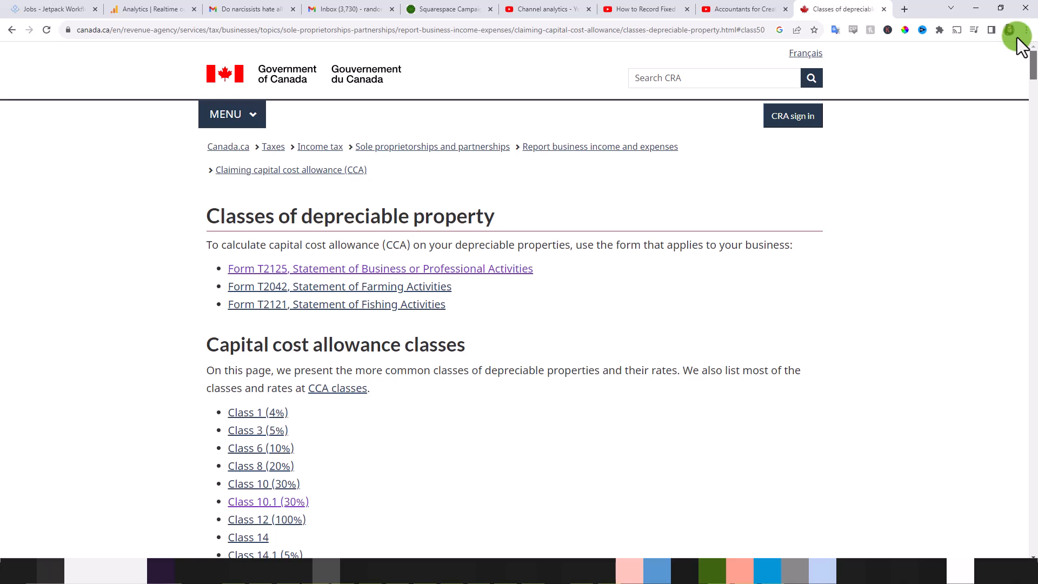
pyautogui.moveTo(1031, 49); pyautogui.dragTo(1032, 130)
pyautogui.scroll(5, 315, 256)
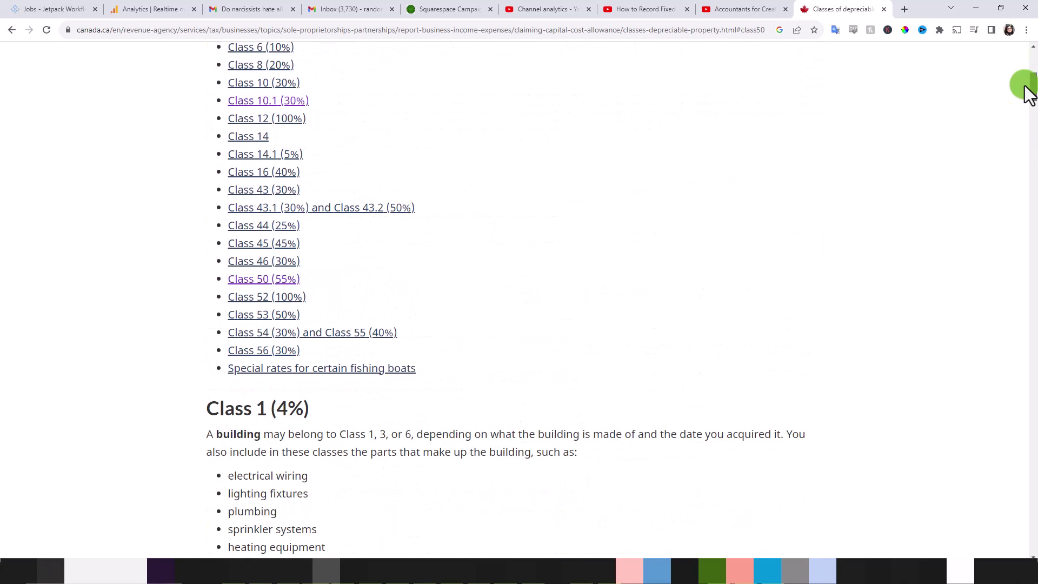
pyautogui.click(275, 279)
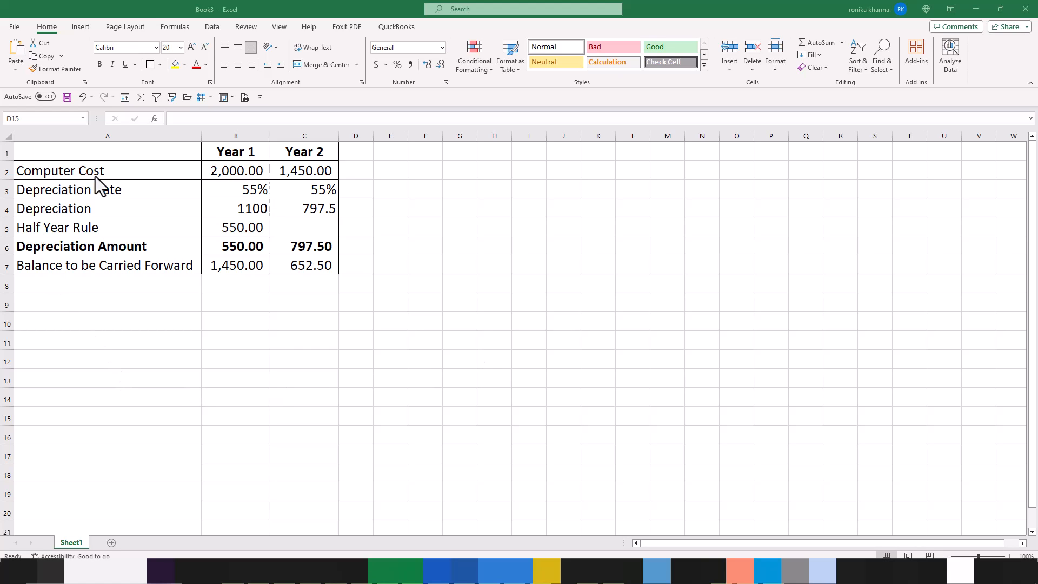
# - Extend the A3 label to 'Depreciation Rate Per CRA on Class 50' and autofit column A
pyautogui.click(235, 136)
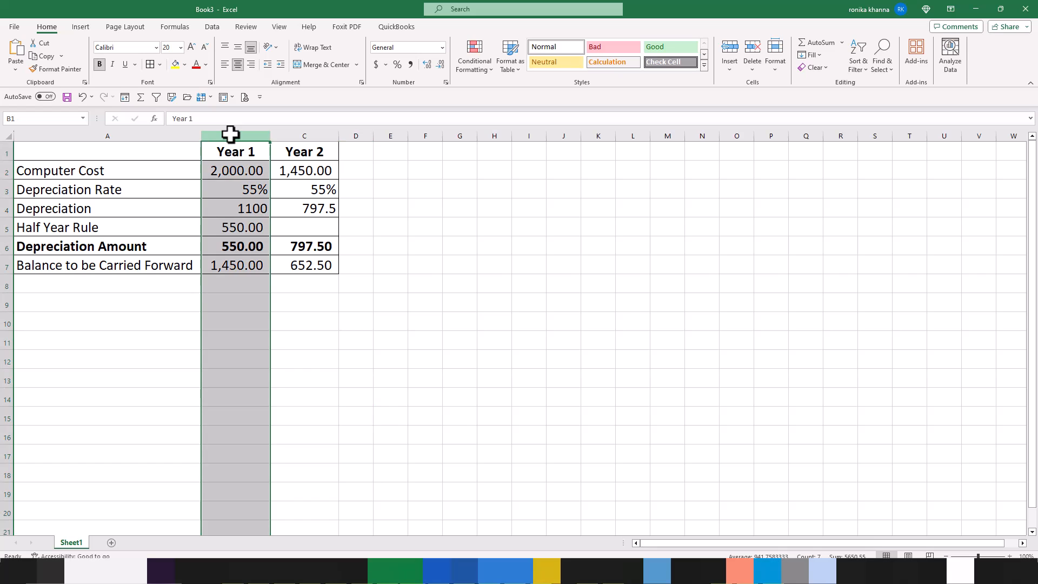
pyautogui.click(304, 135)
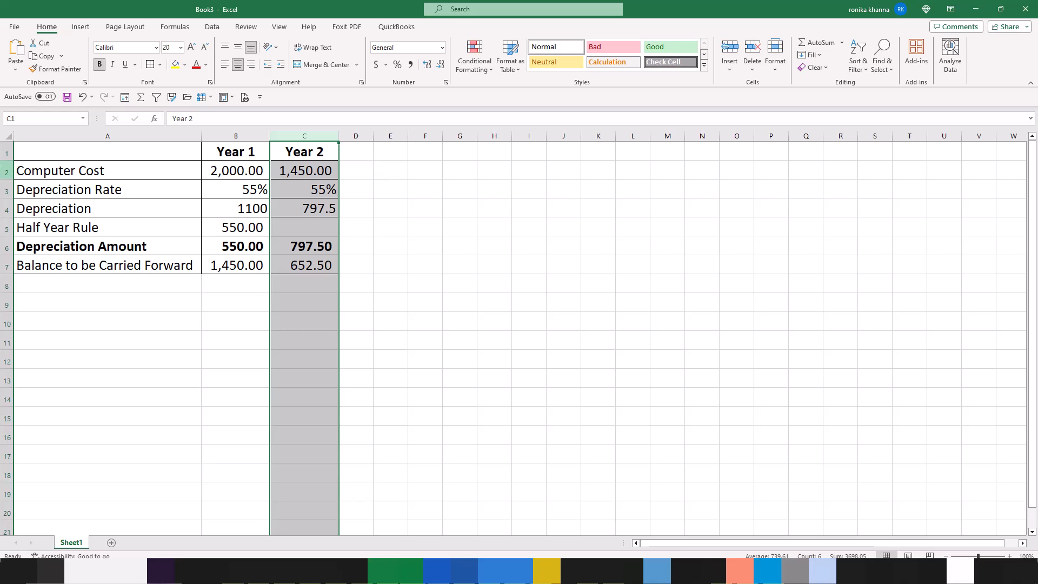
pyautogui.click(52, 171)
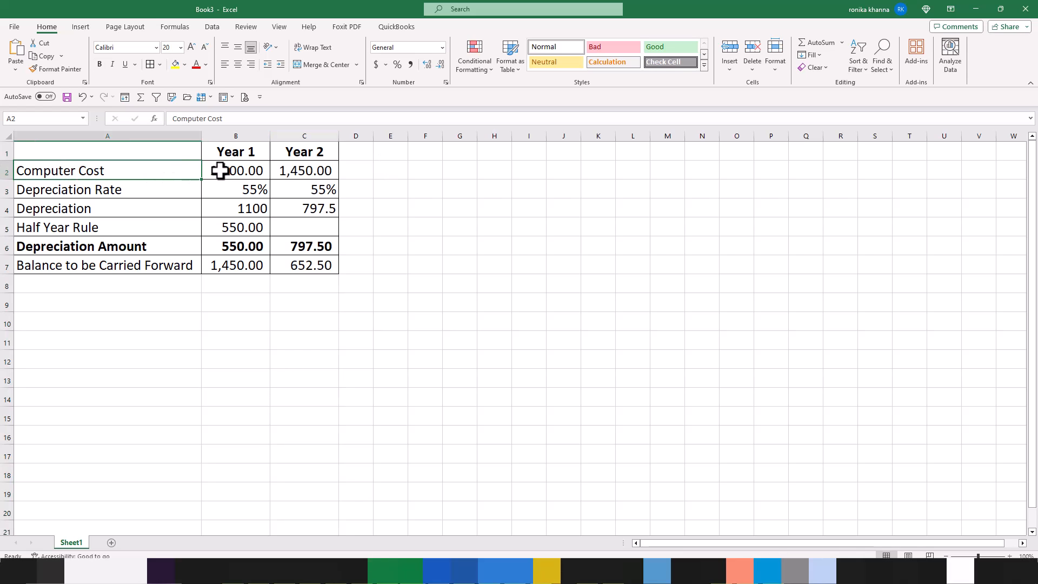
pyautogui.click(65, 189)
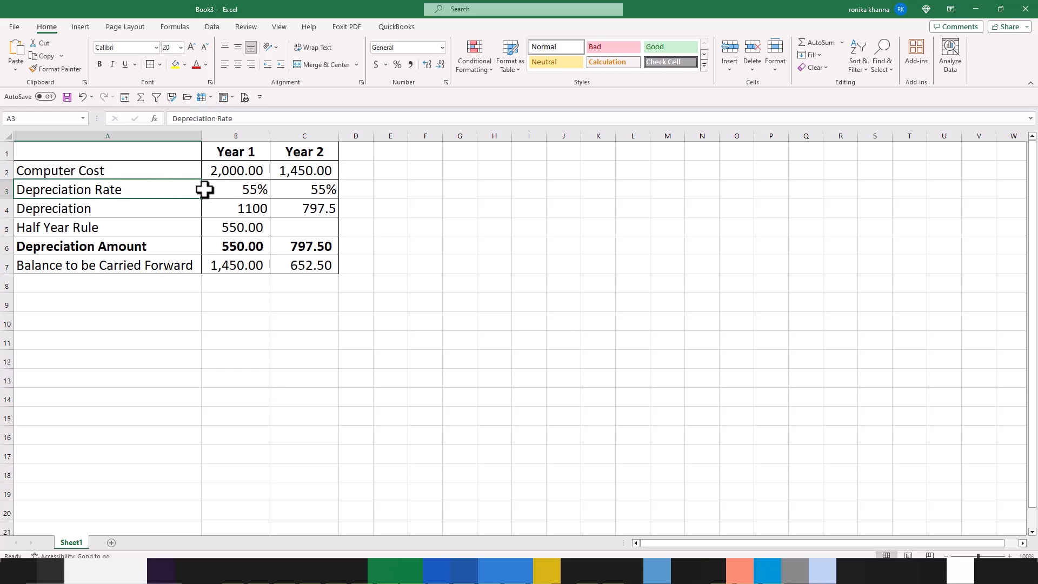
pyautogui.doubleClick(140, 188)
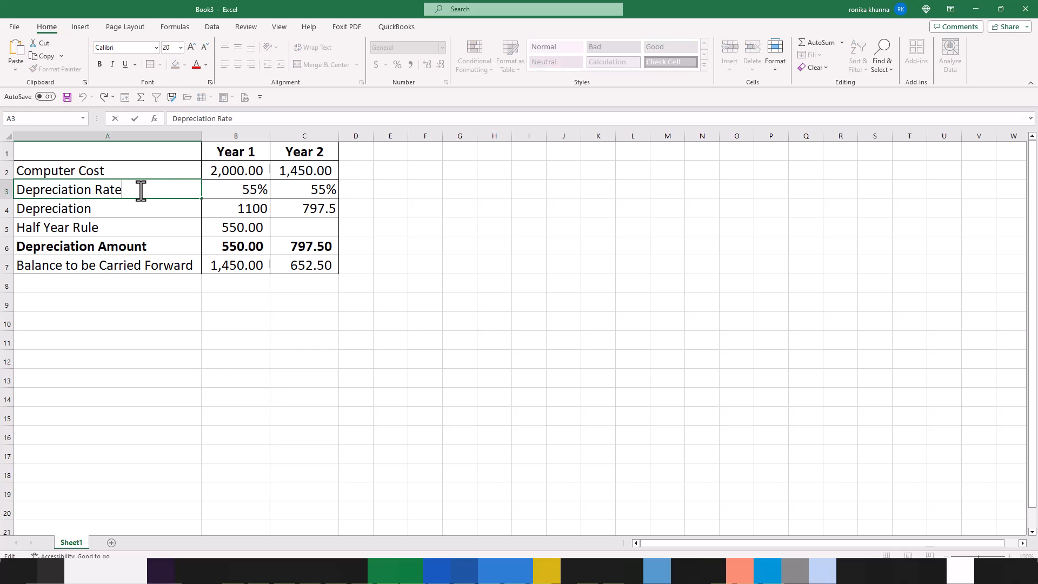
pyautogui.write(' Per CR')
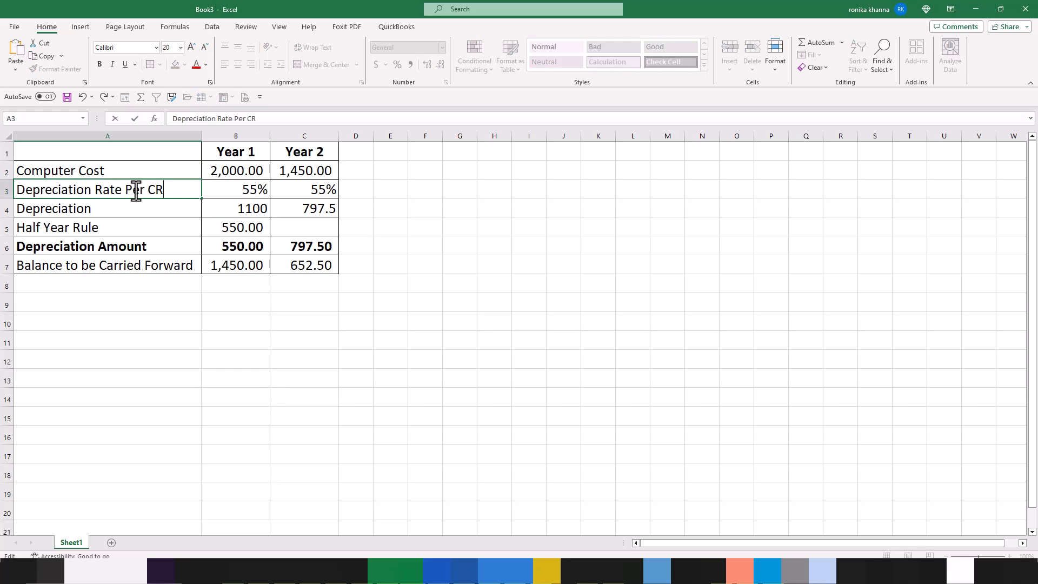
pyautogui.write('A on Cla')
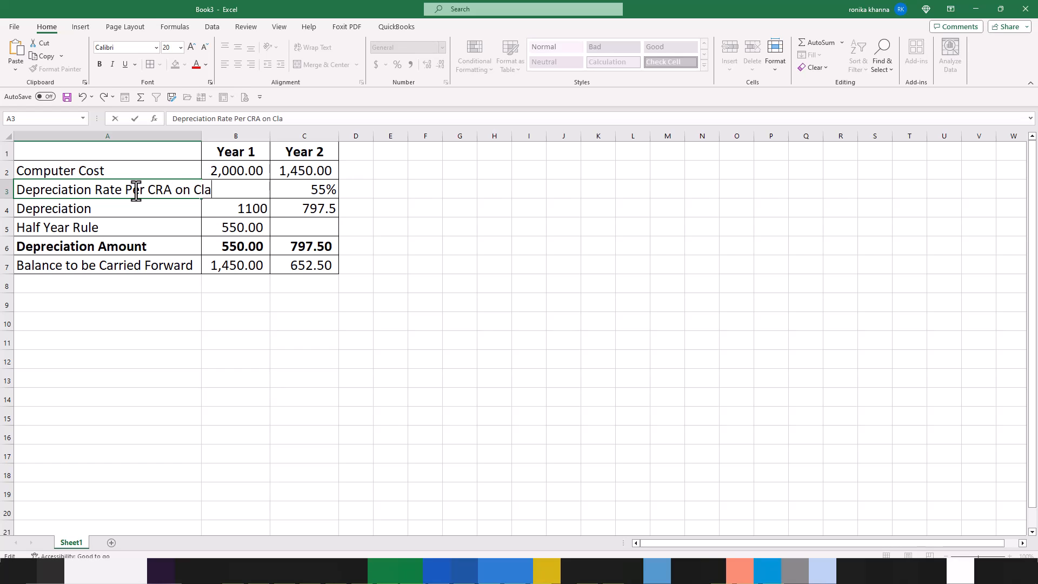
pyautogui.write('ss 50')
pyautogui.press('Return')
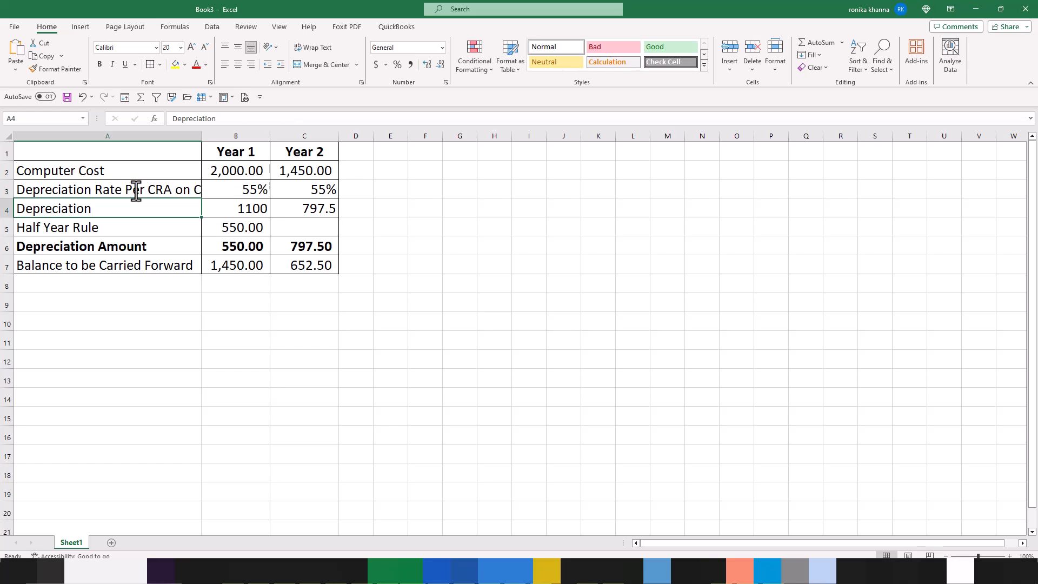
pyautogui.doubleClick(201, 134)
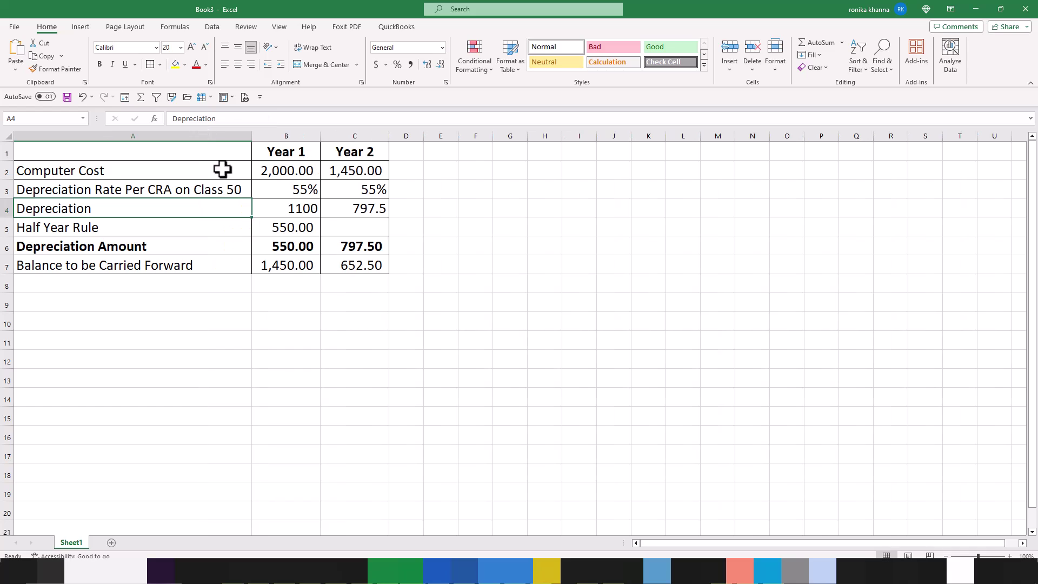
# - Apply Comma Style to B4 showing 1,100.00 and review the half-year, depreciation and carry-forward formulas
pyautogui.click(277, 209)
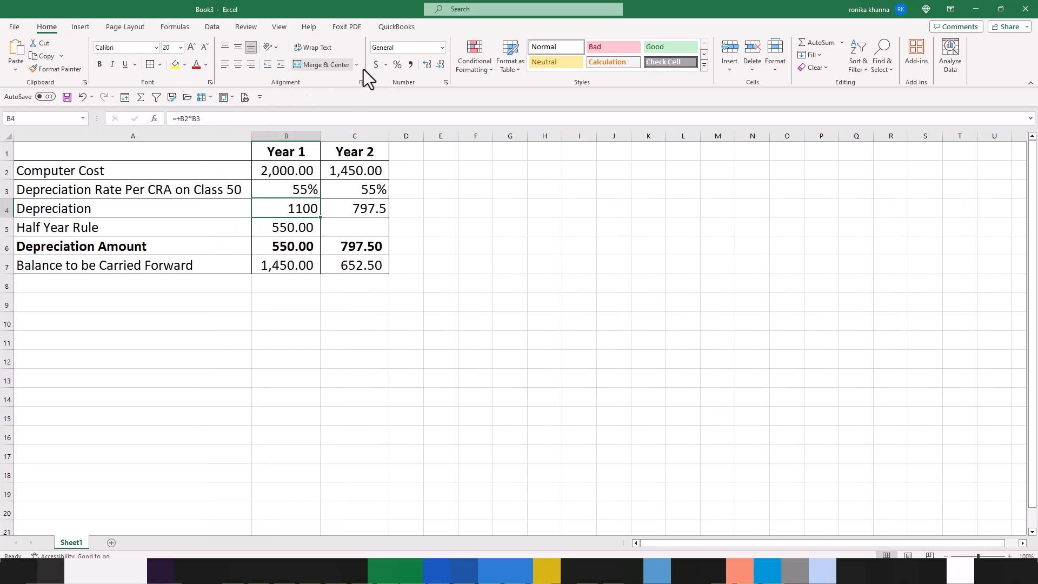
pyautogui.click(411, 64)
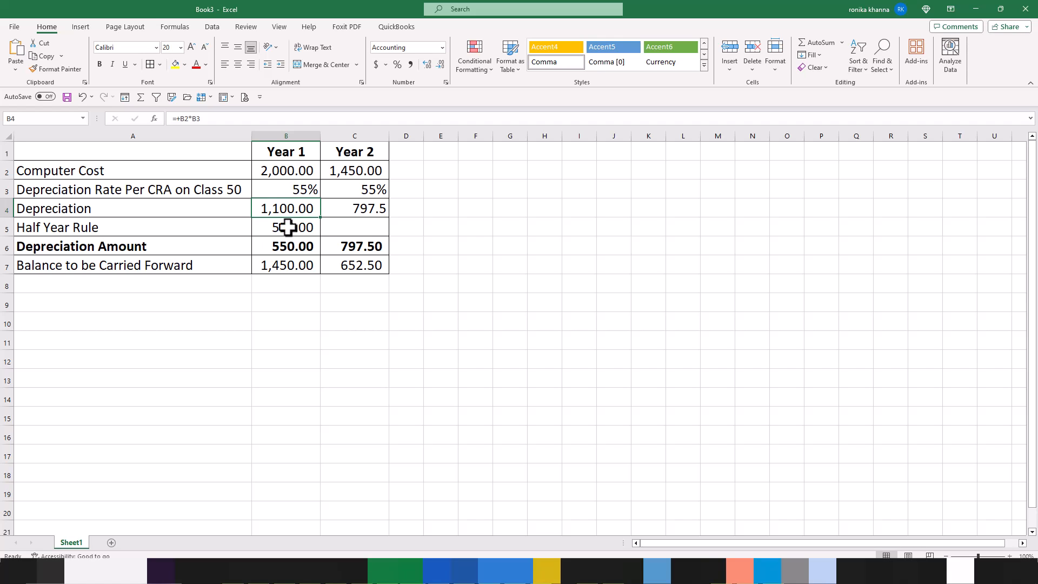
pyautogui.click(286, 229)
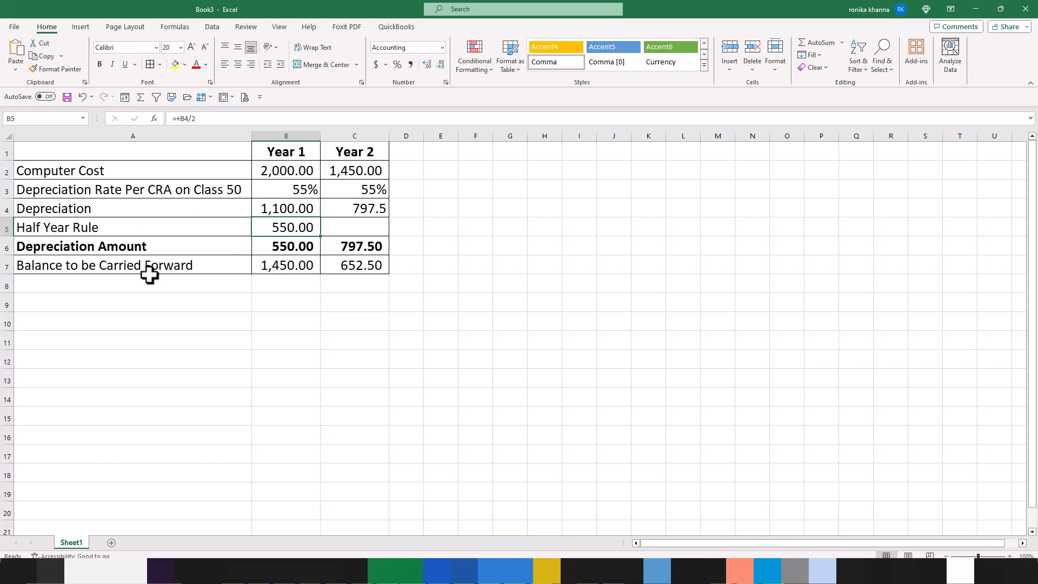
pyautogui.click(276, 246)
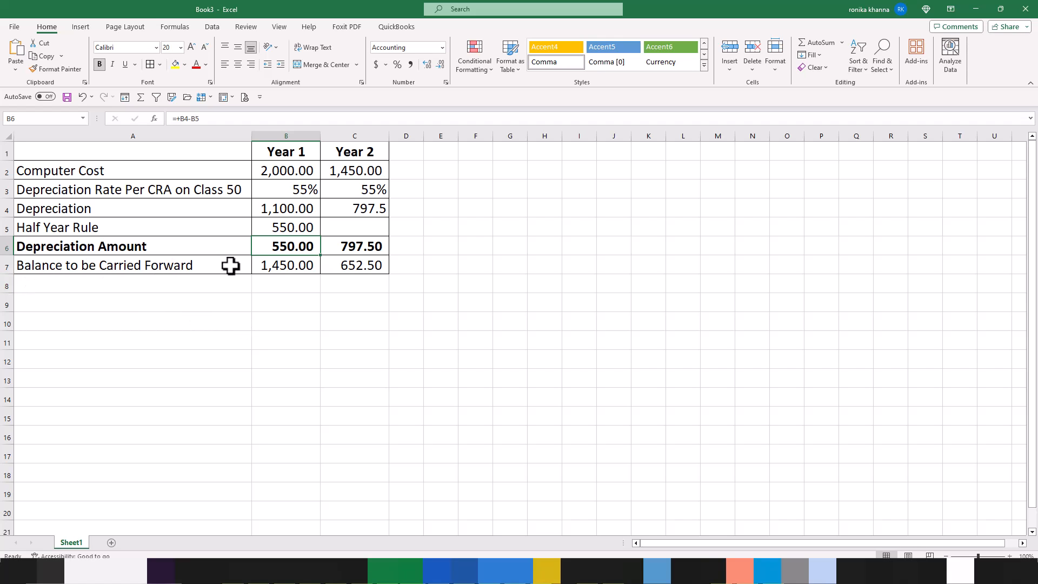
pyautogui.click(270, 267)
pyautogui.click(266, 172)
pyautogui.click(267, 243)
pyautogui.click(270, 265)
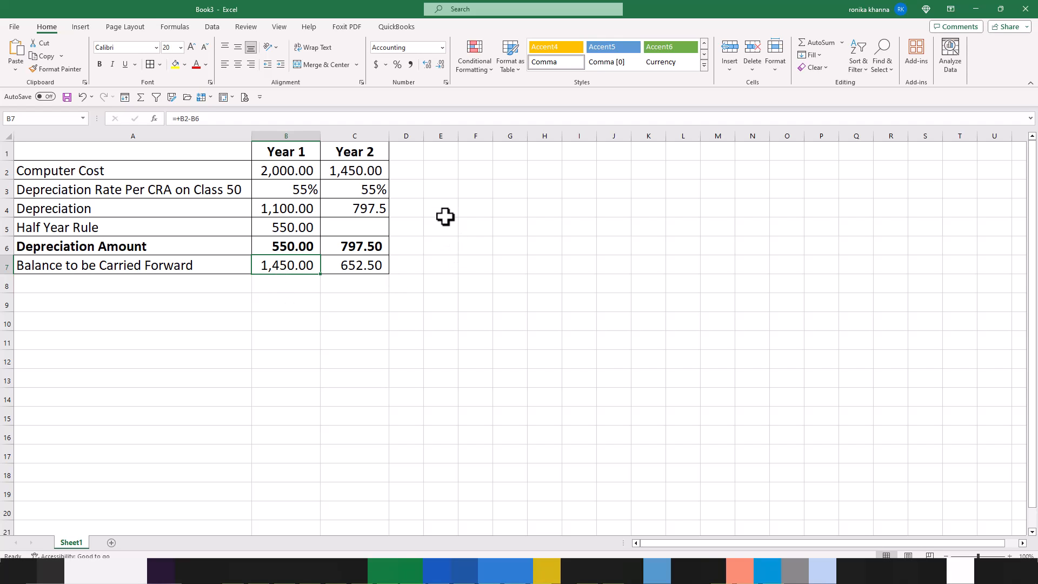
pyautogui.click(368, 171)
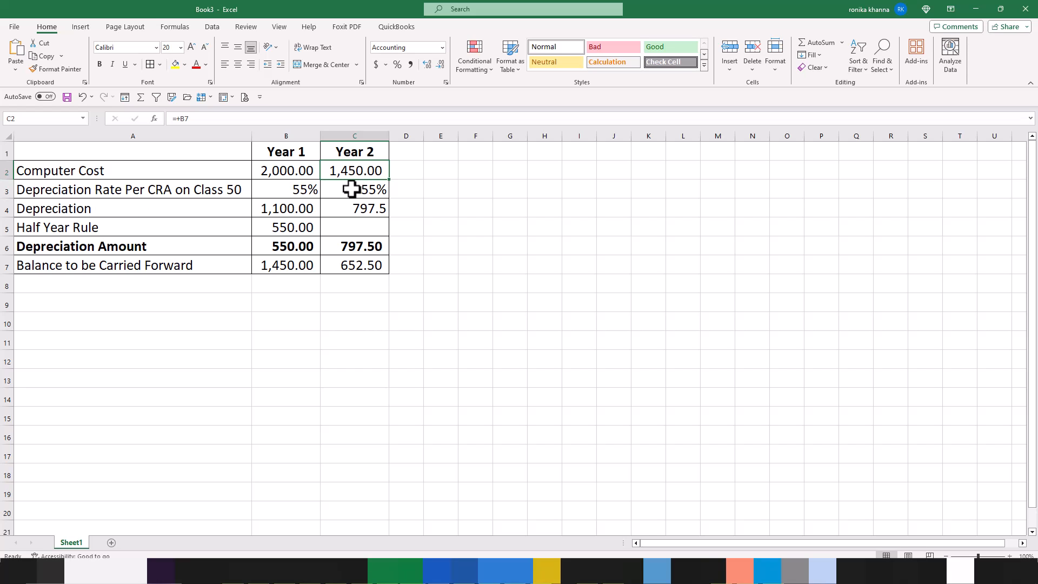
pyautogui.click(355, 189)
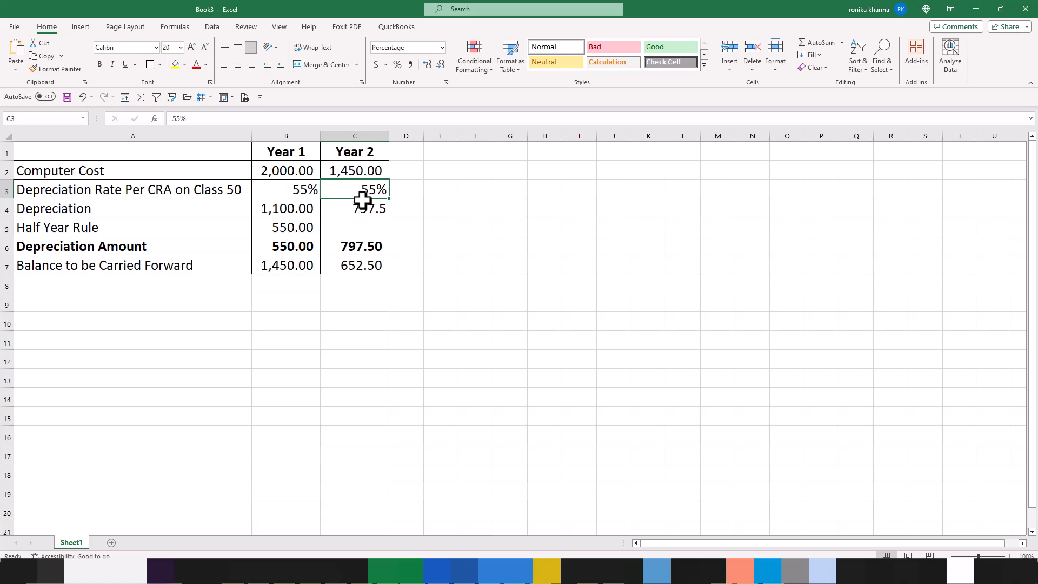
pyautogui.click(367, 210)
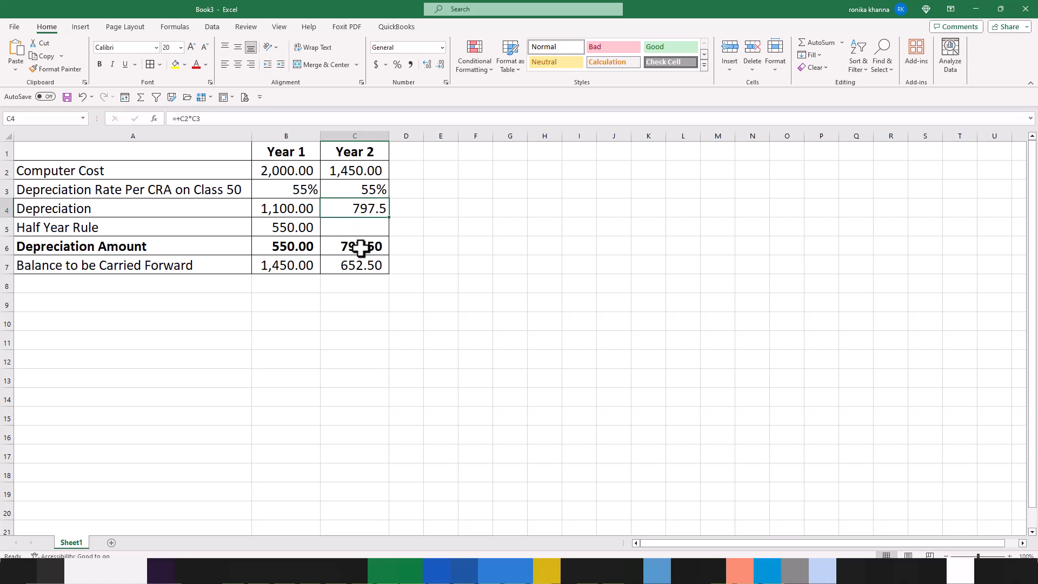
pyautogui.click(355, 246)
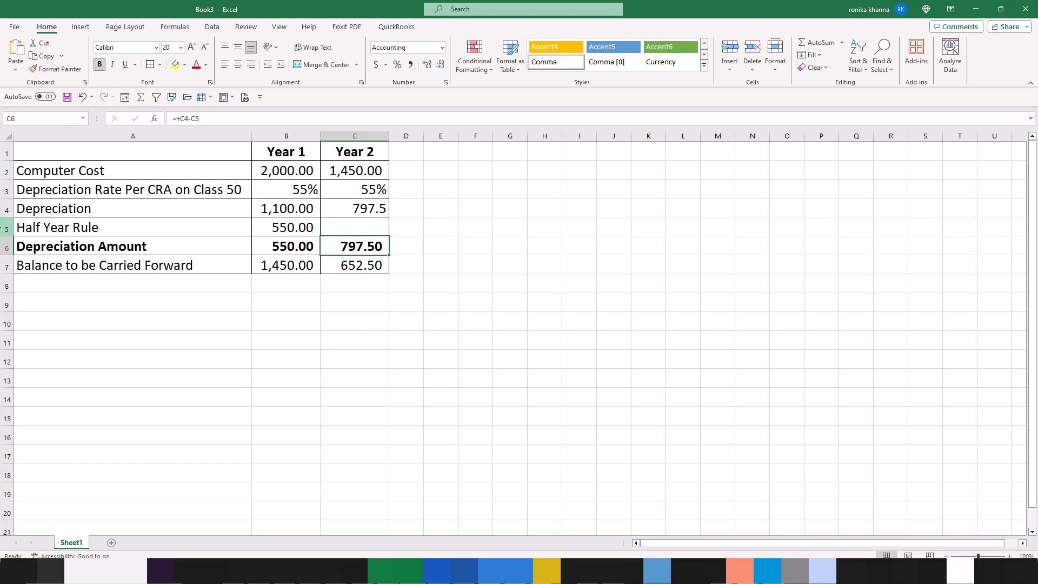
pyautogui.click(363, 266)
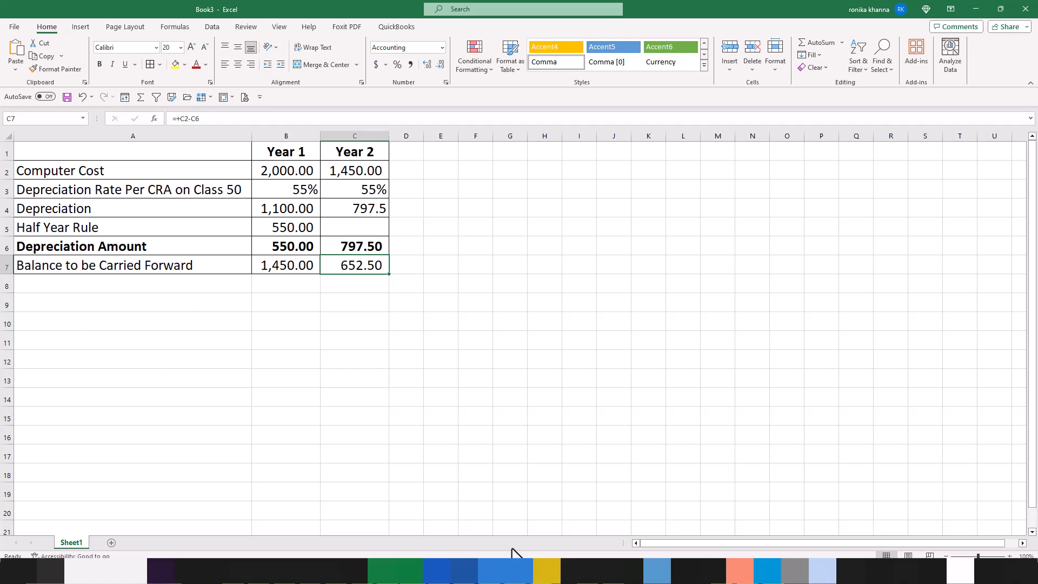
pyautogui.click(285, 246)
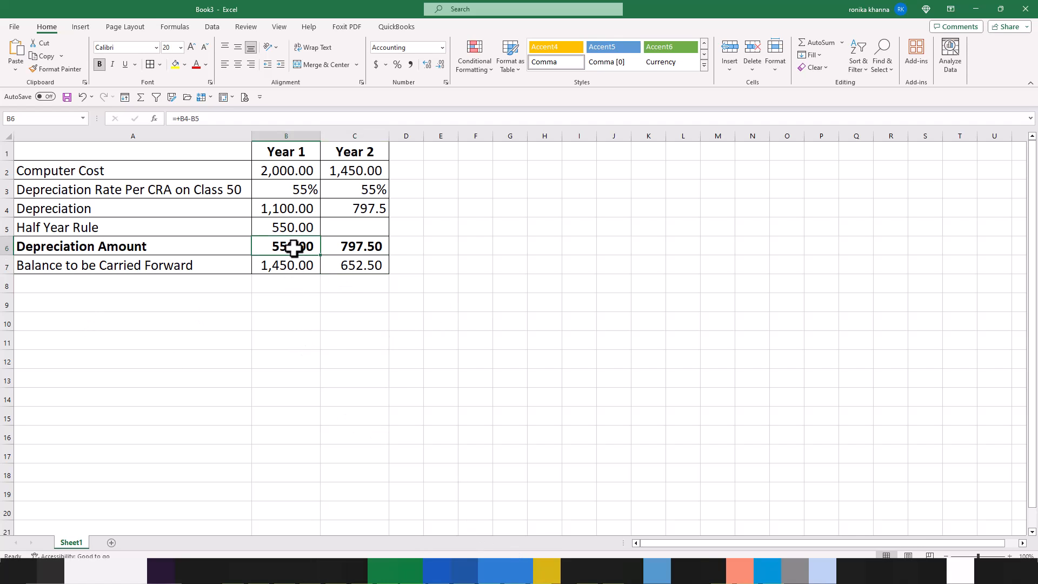
pyautogui.moveTo(299, 571)
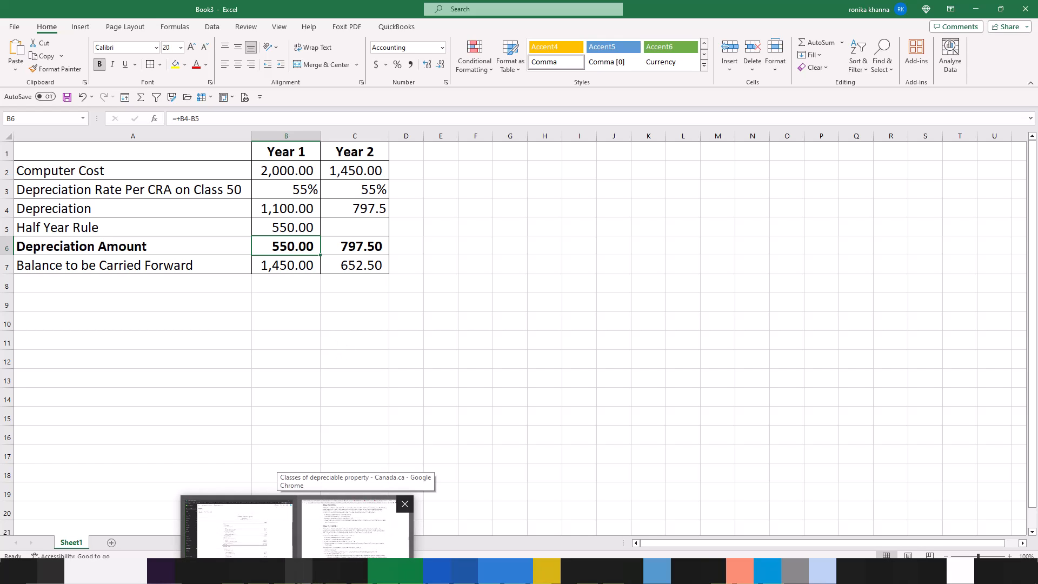
# - Return to QuickBooks and start a new journal entry dated 31/12/2023
pyautogui.click(239, 528)
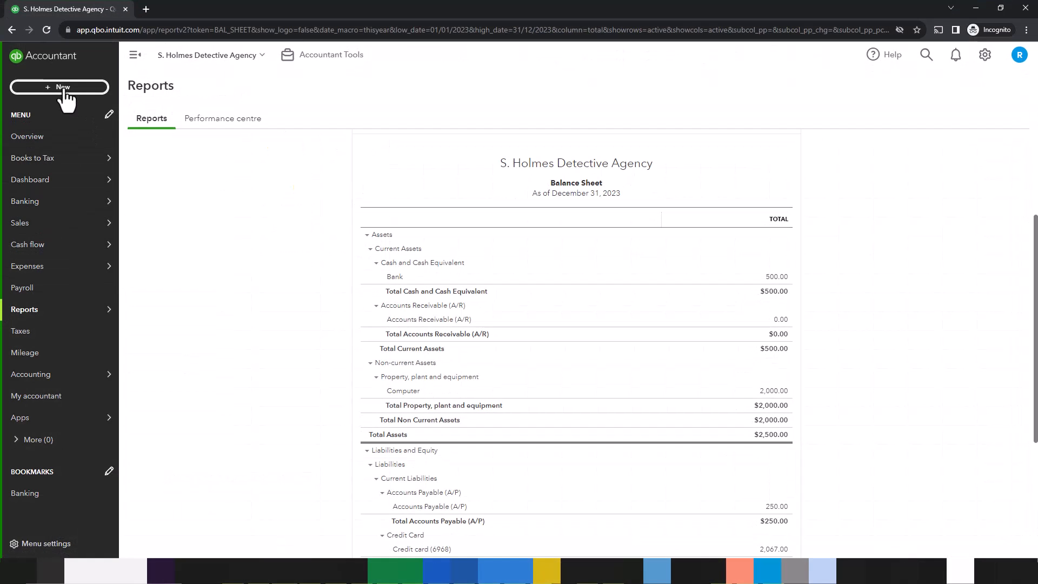
pyautogui.click(59, 88)
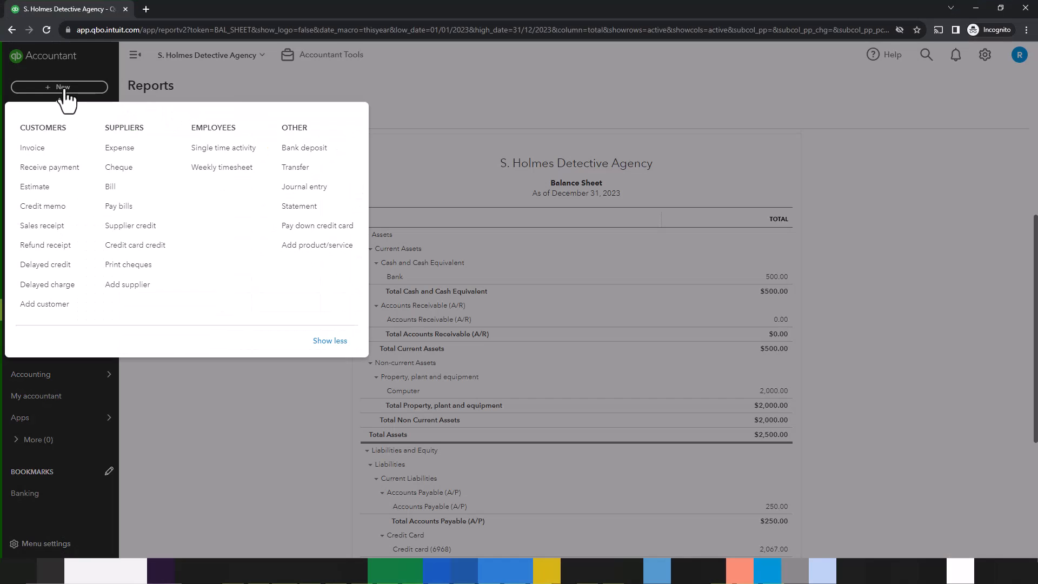
pyautogui.click(304, 187)
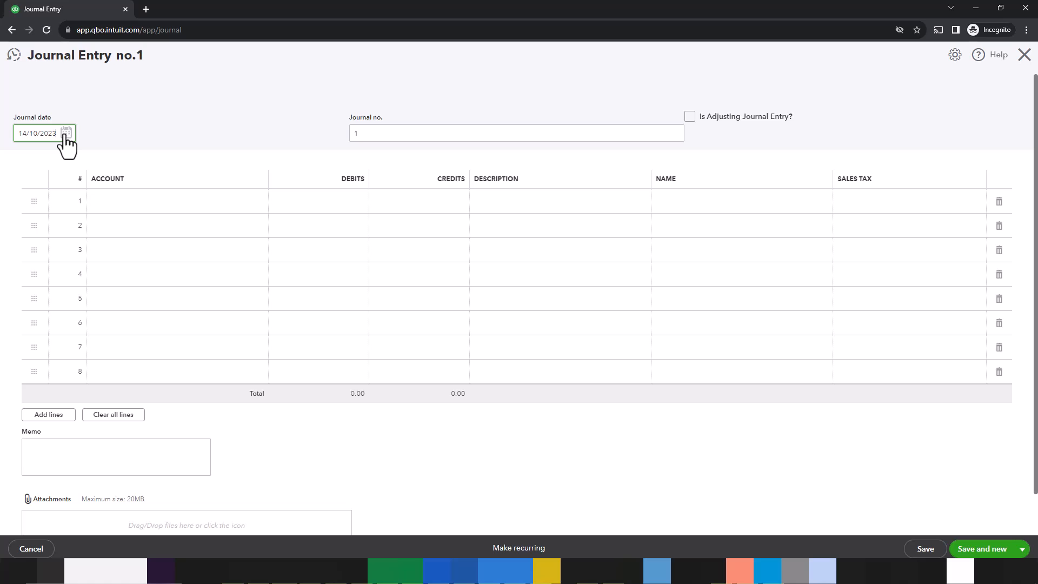
pyautogui.click(65, 134)
pyautogui.click(115, 160)
pyautogui.click(26, 161)
pyautogui.click(24, 258)
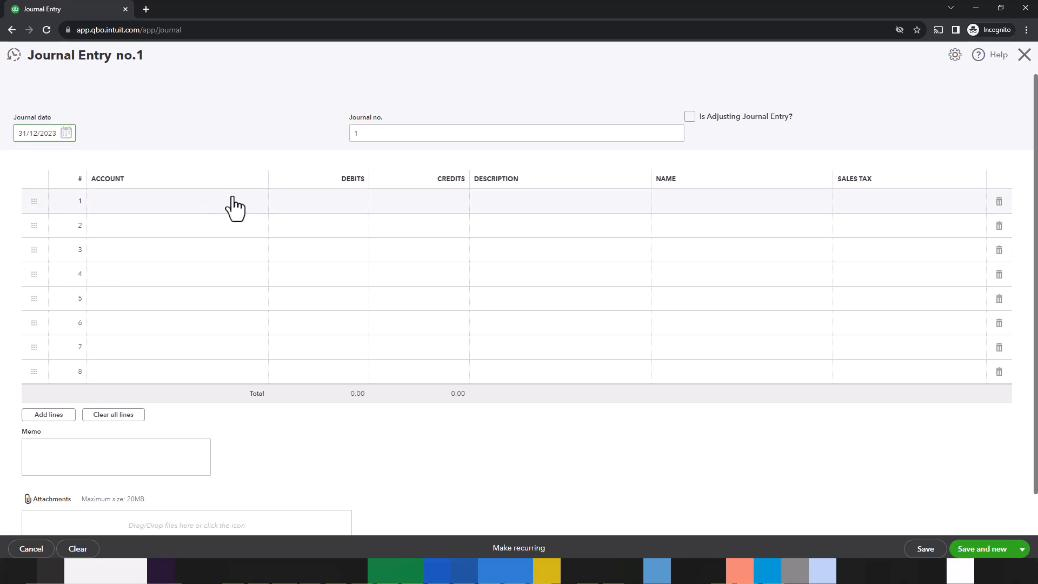
# - Create a new Other Expense / Depreciation account named Depreciation for line 1 and save it
pyautogui.click(162, 204)
pyautogui.click(162, 205)
pyautogui.write('Depreciation')
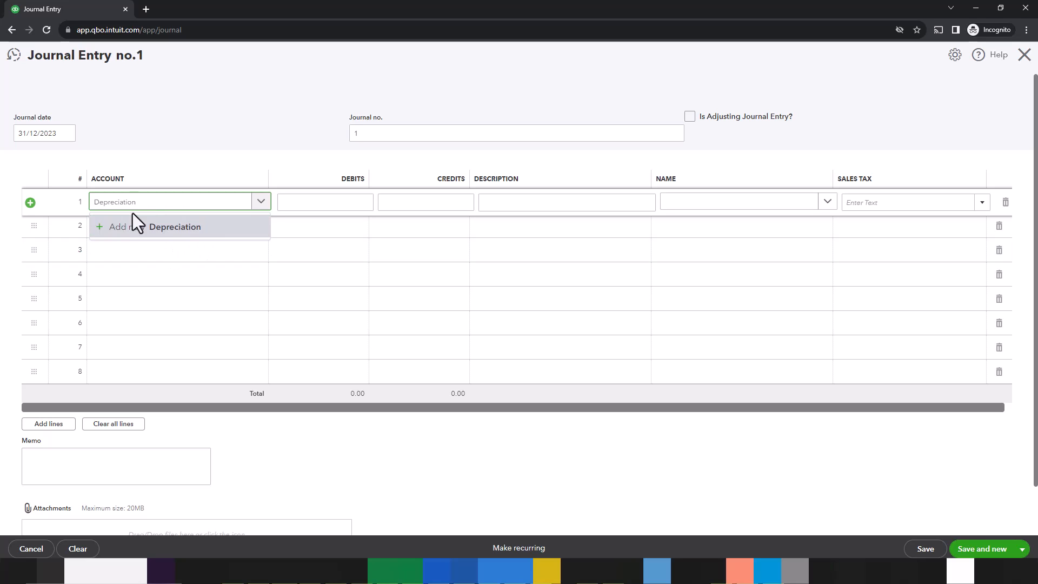
pyautogui.click(175, 230)
pyautogui.click(428, 182)
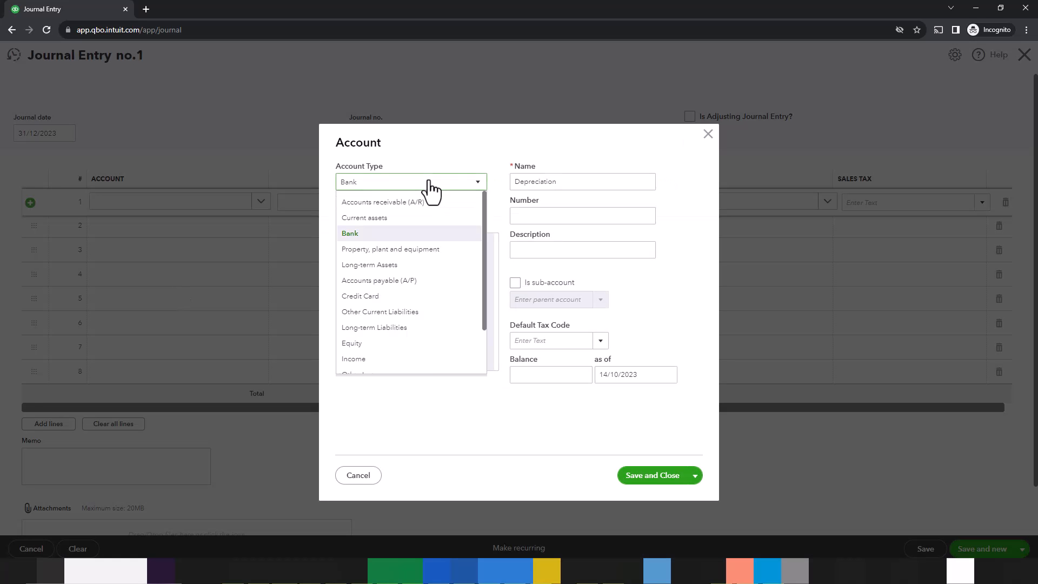
pyautogui.scroll(-3, 422, 340)
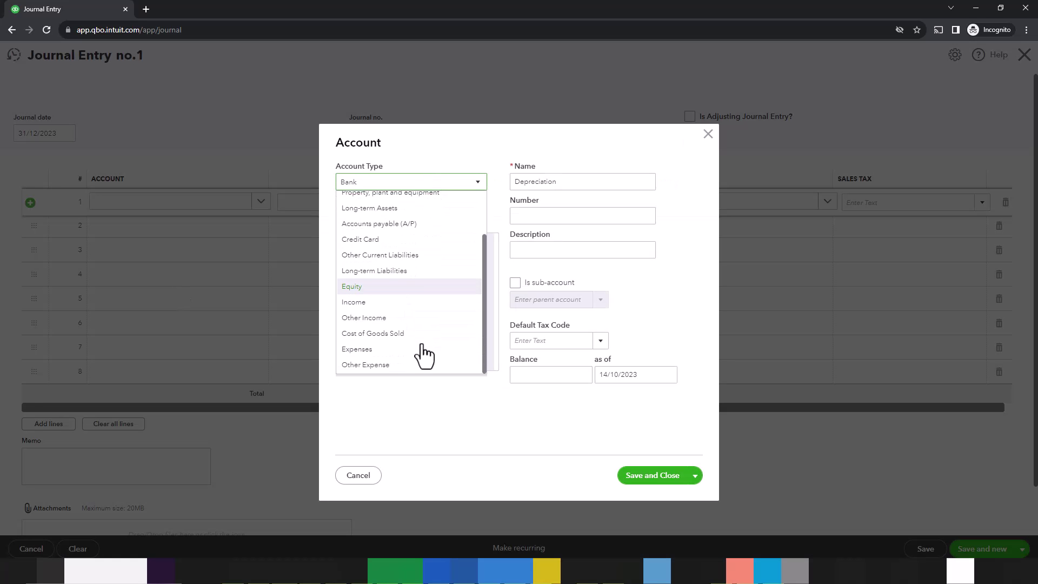
pyautogui.click(381, 365)
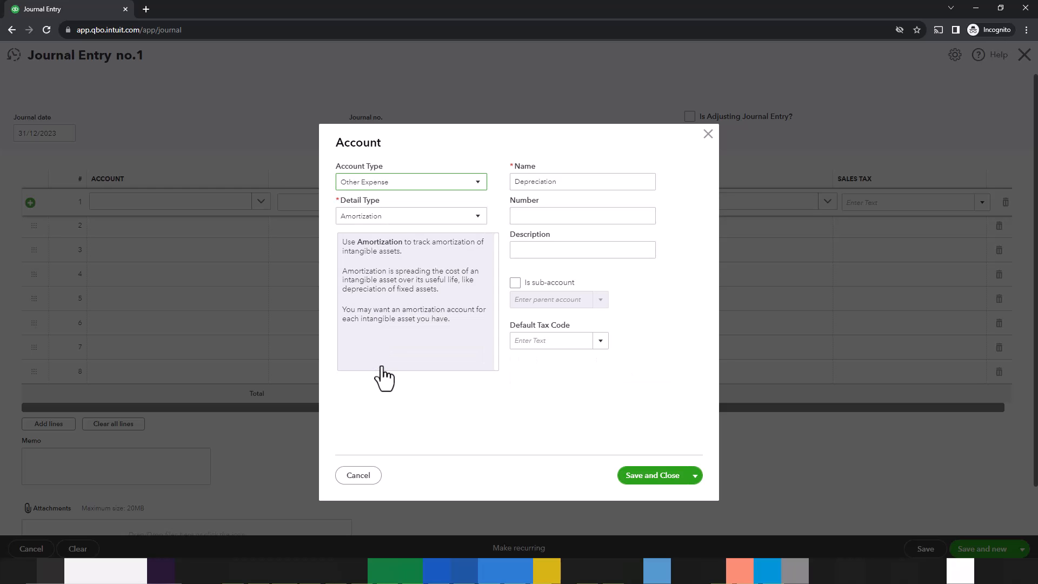
pyautogui.click(410, 217)
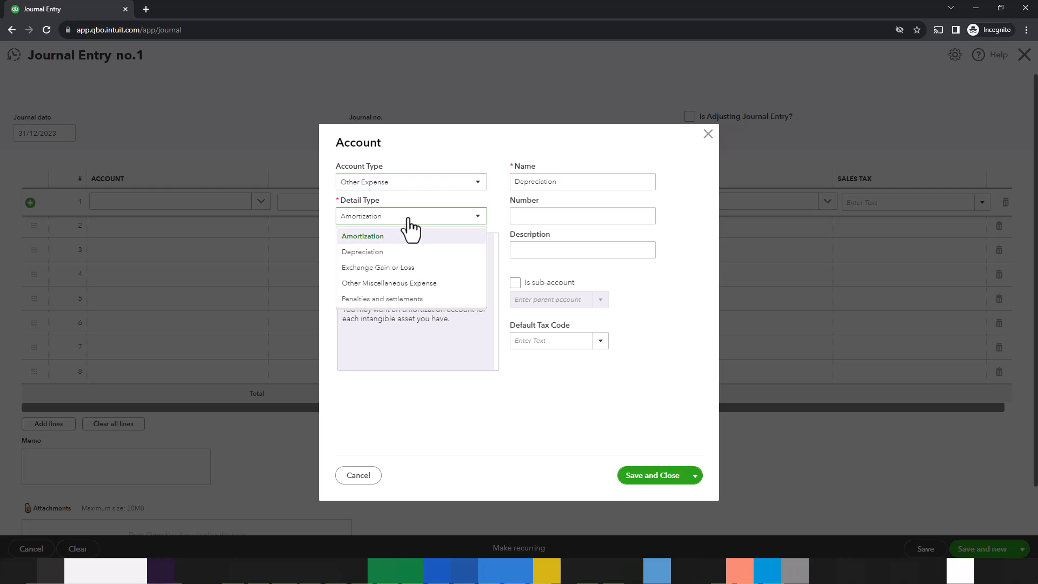
pyautogui.click(371, 253)
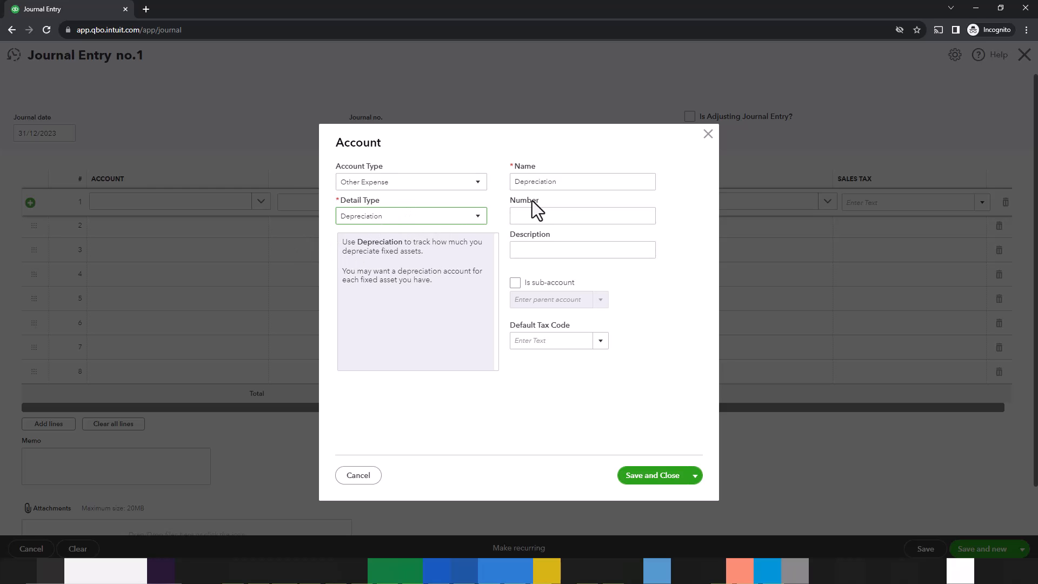
pyautogui.doubleClick(568, 182)
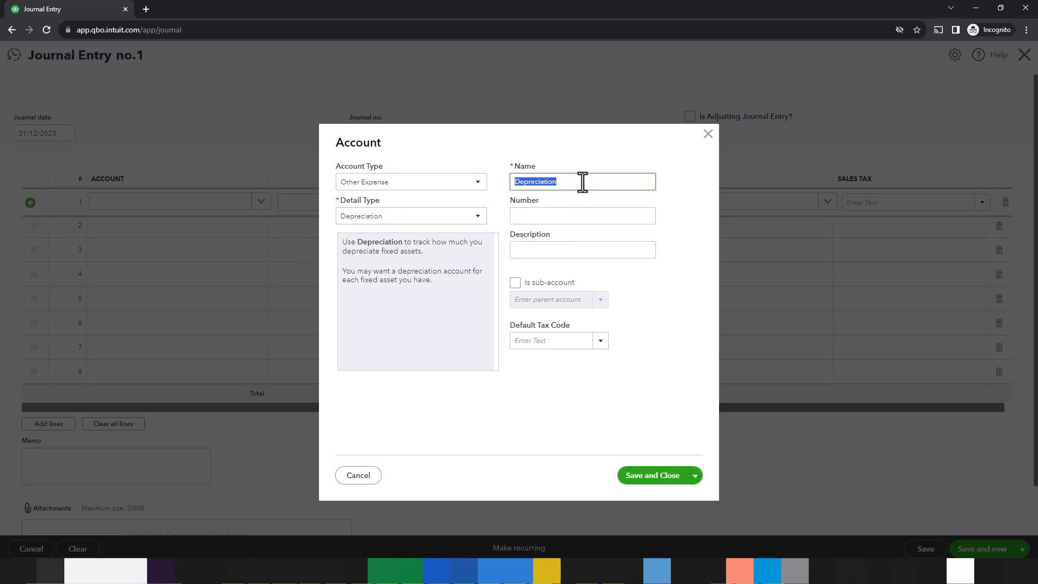
pyautogui.click(577, 182)
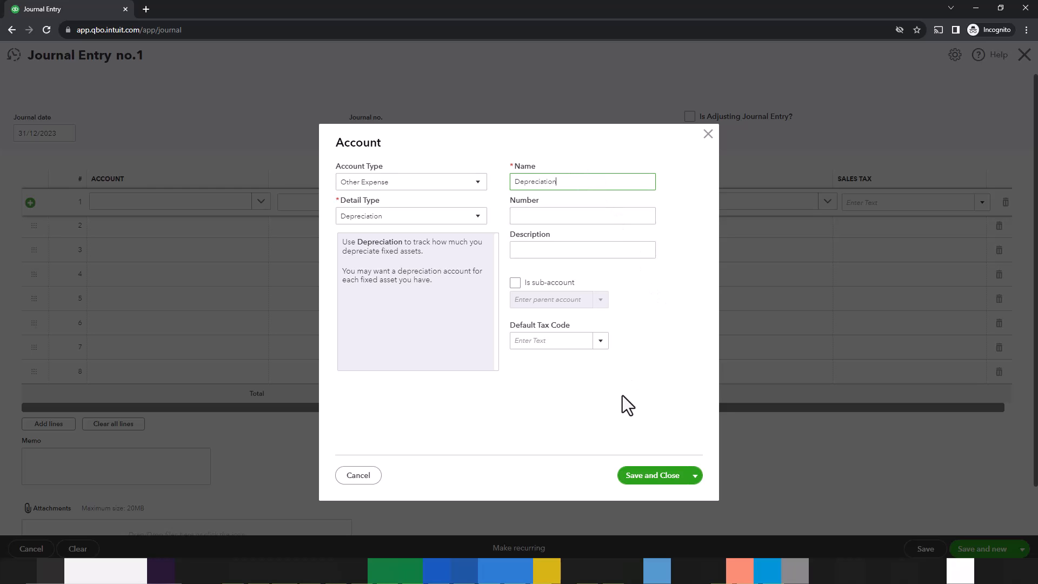
pyautogui.click(651, 475)
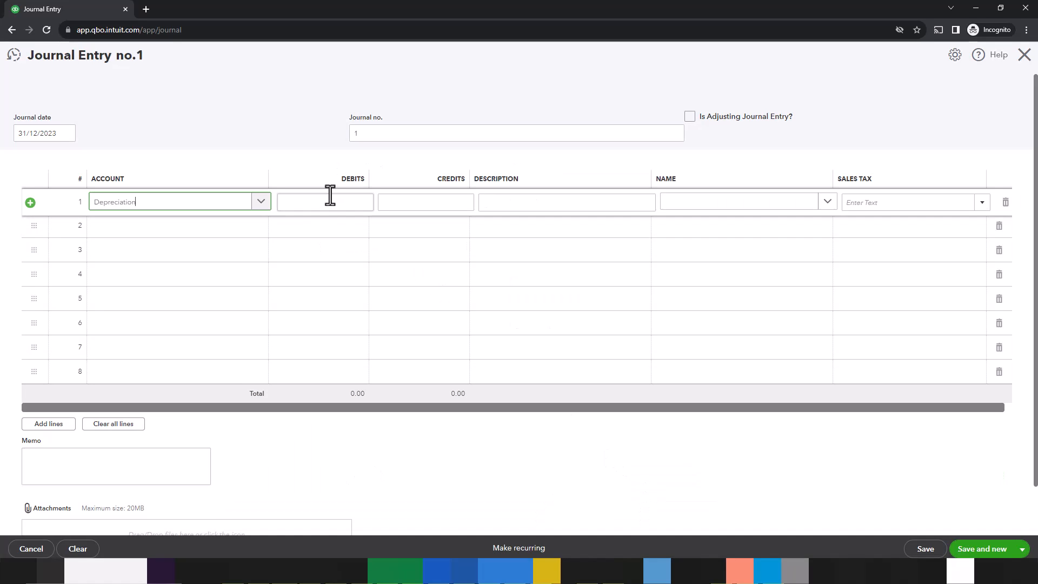
pyautogui.click(336, 202)
pyautogui.write('550')
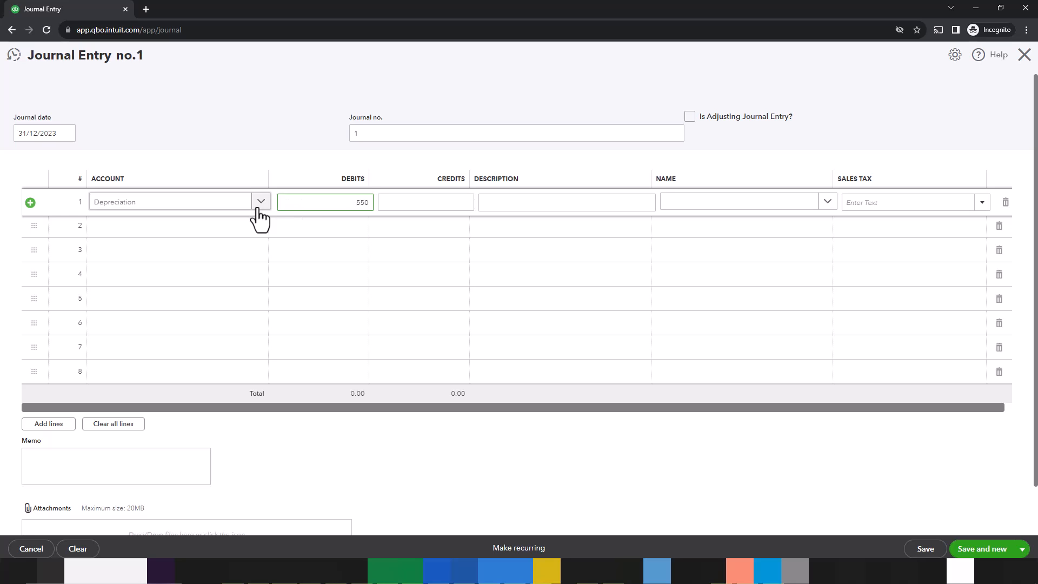
pyautogui.click(112, 233)
pyautogui.click(112, 233)
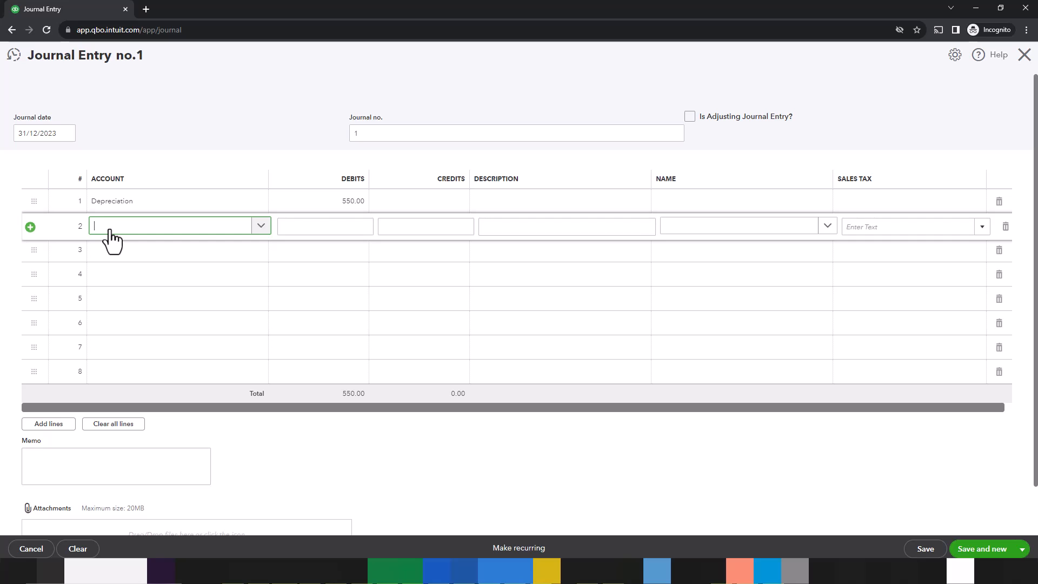
pyautogui.click(110, 232)
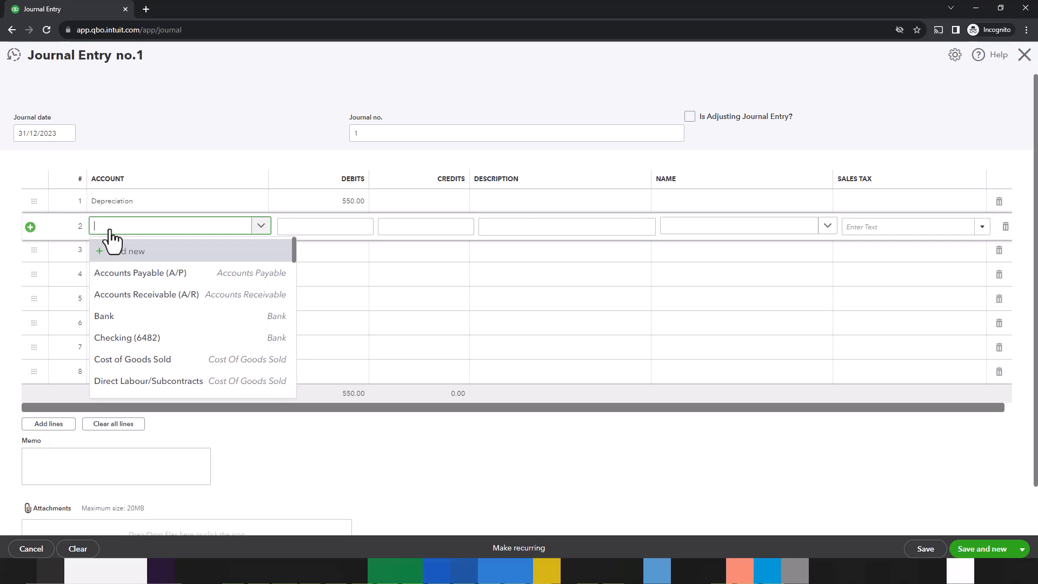
pyautogui.click(112, 231)
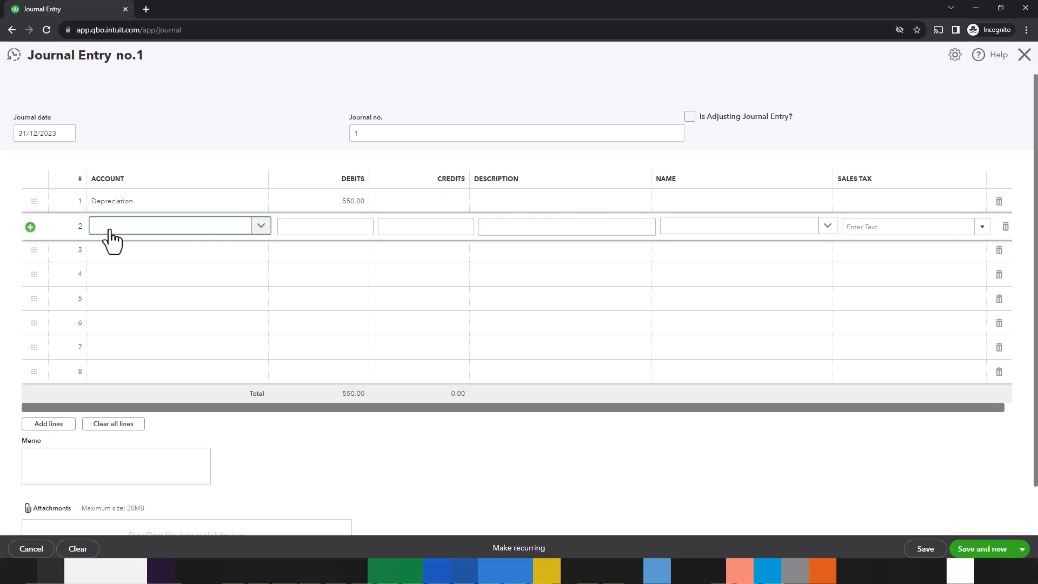
# - Create an Accumulated Depreciation account of type Property, plant and equipment for line 2
pyautogui.click(260, 226)
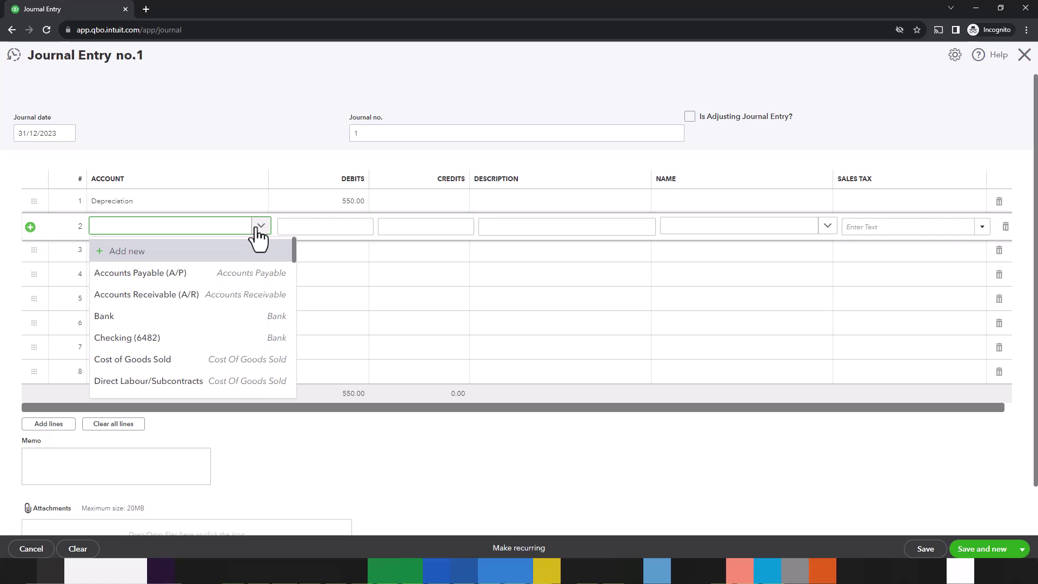
pyautogui.click(127, 250)
pyautogui.click(388, 181)
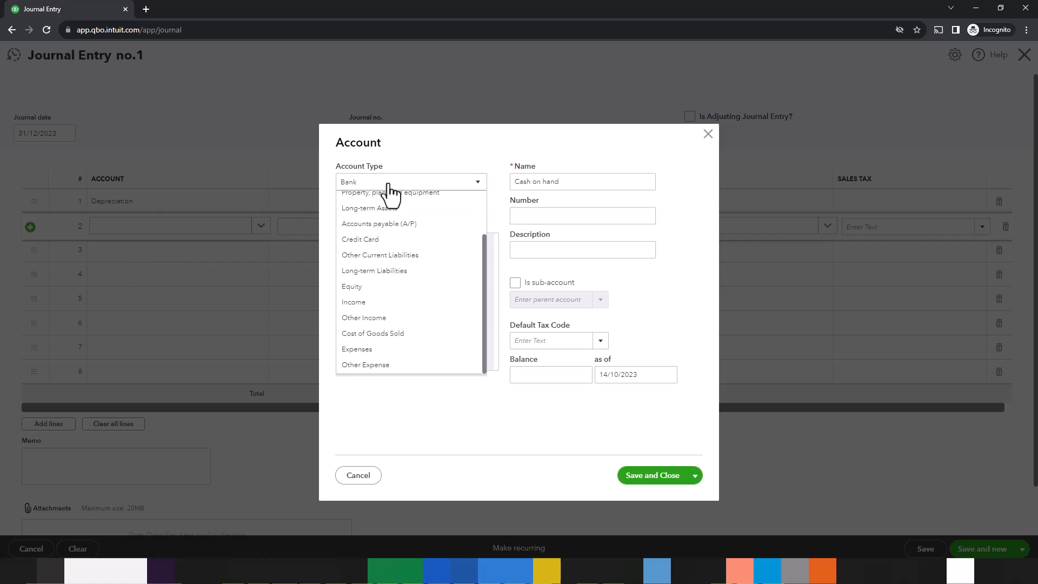
pyautogui.scroll(2, 388, 243)
pyautogui.click(390, 250)
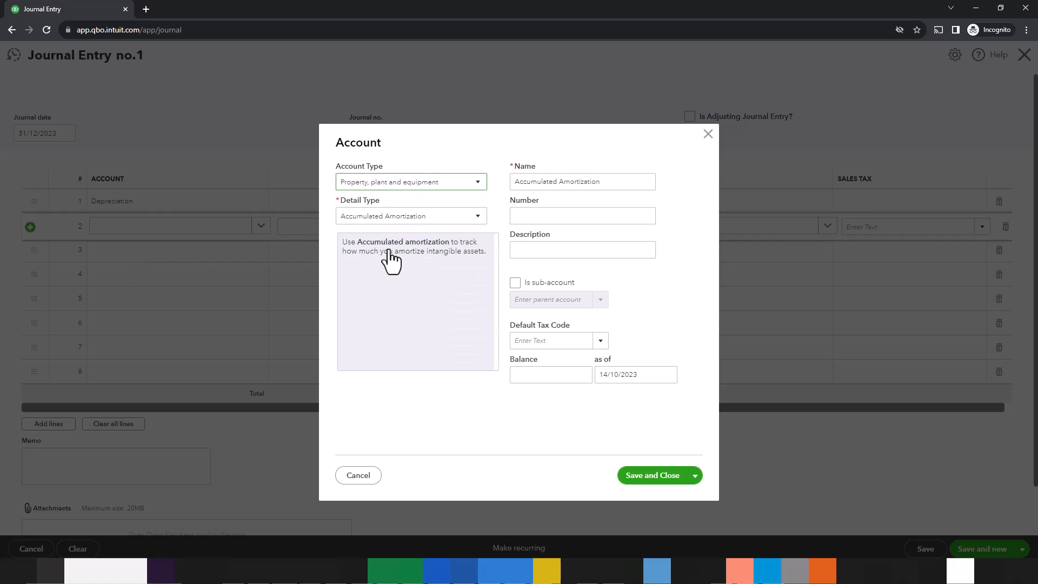
pyautogui.click(380, 216)
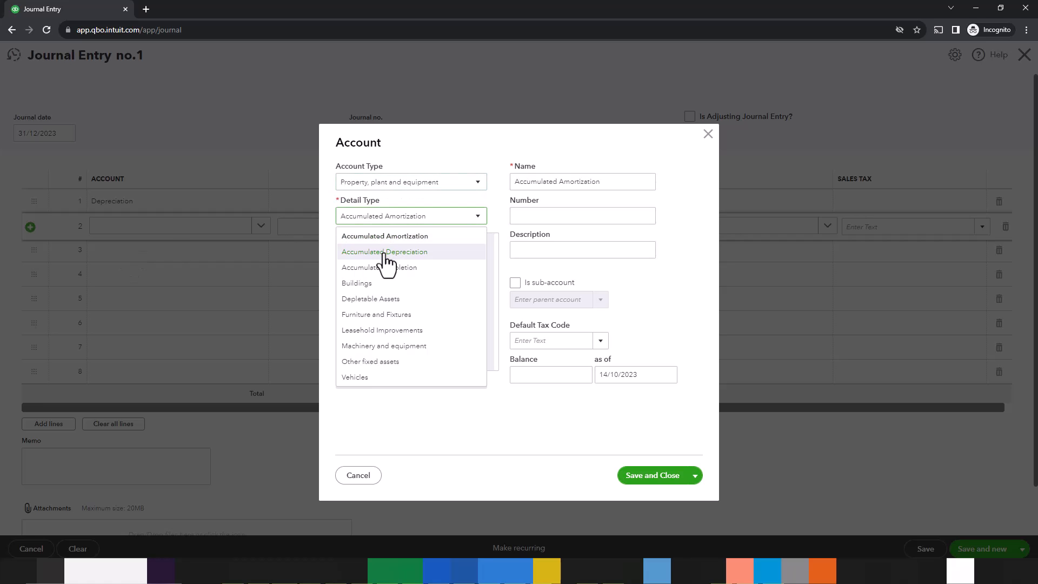
pyautogui.click(384, 252)
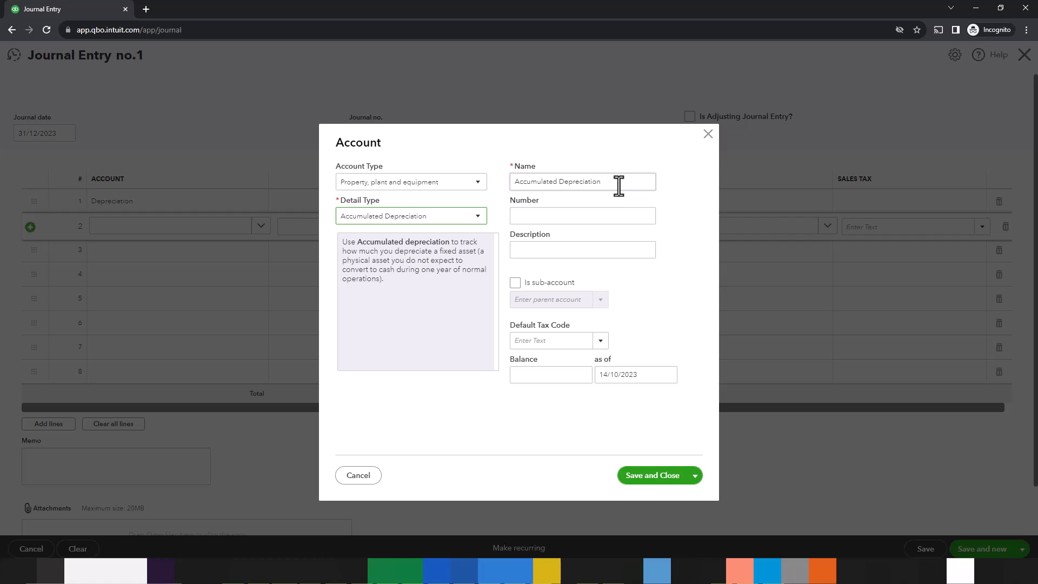
pyautogui.click(657, 479)
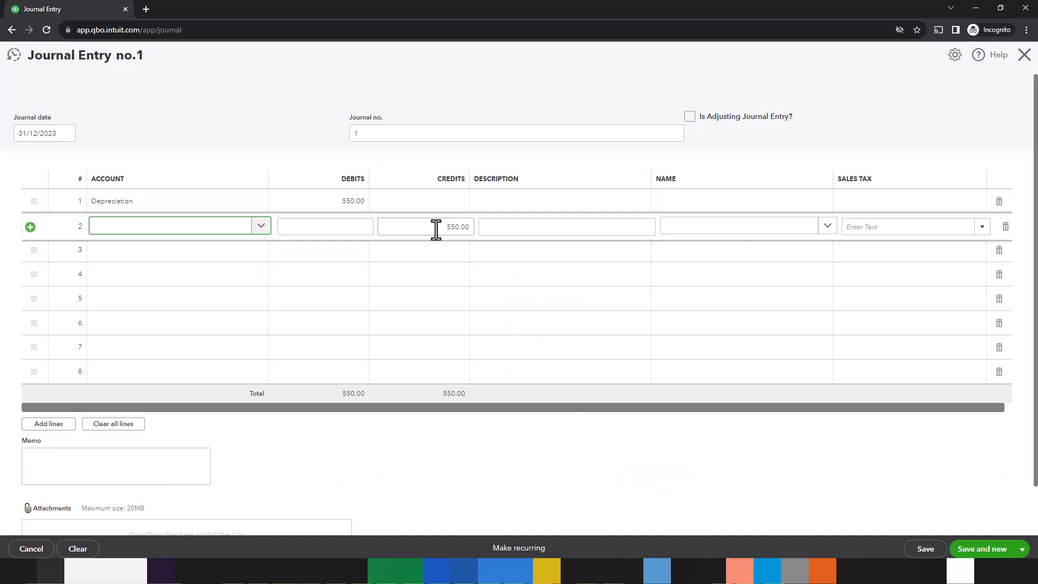
# - Credit 550.00 on line 2, describe line 1 as depreciation on computer, and save the entry
pyautogui.click(436, 229)
pyautogui.click(497, 205)
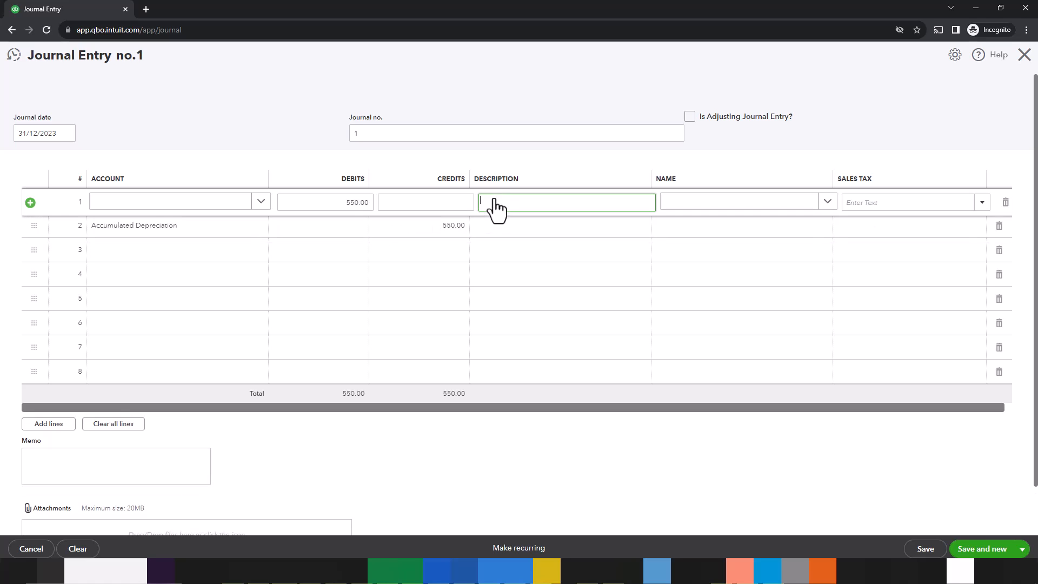
pyautogui.write('Depr')
pyautogui.write('eciation on ')
pyautogui.write('computer')
pyautogui.click(1023, 549)
pyautogui.click(968, 531)
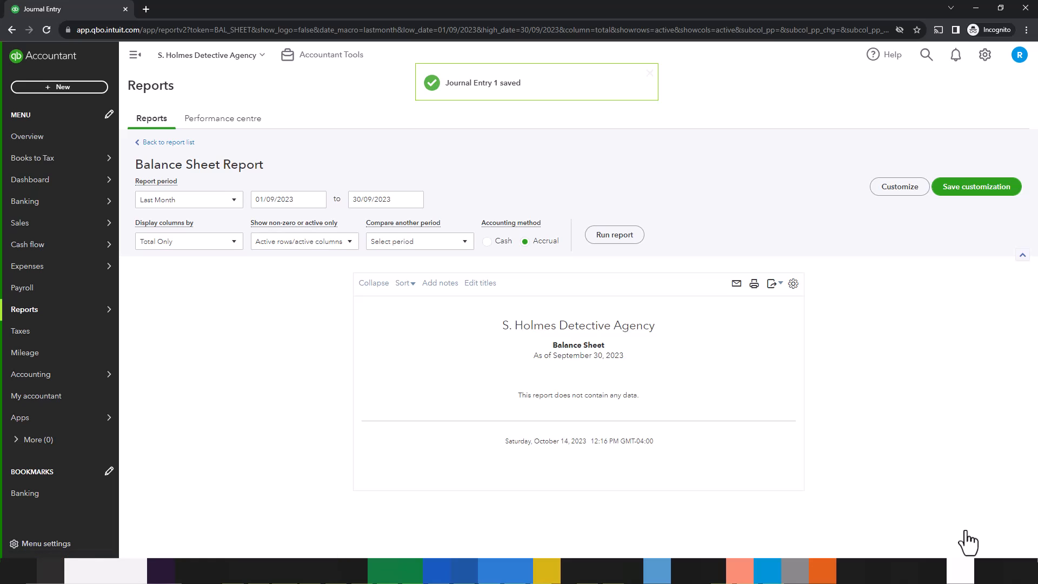
pyautogui.moveTo(24, 309)
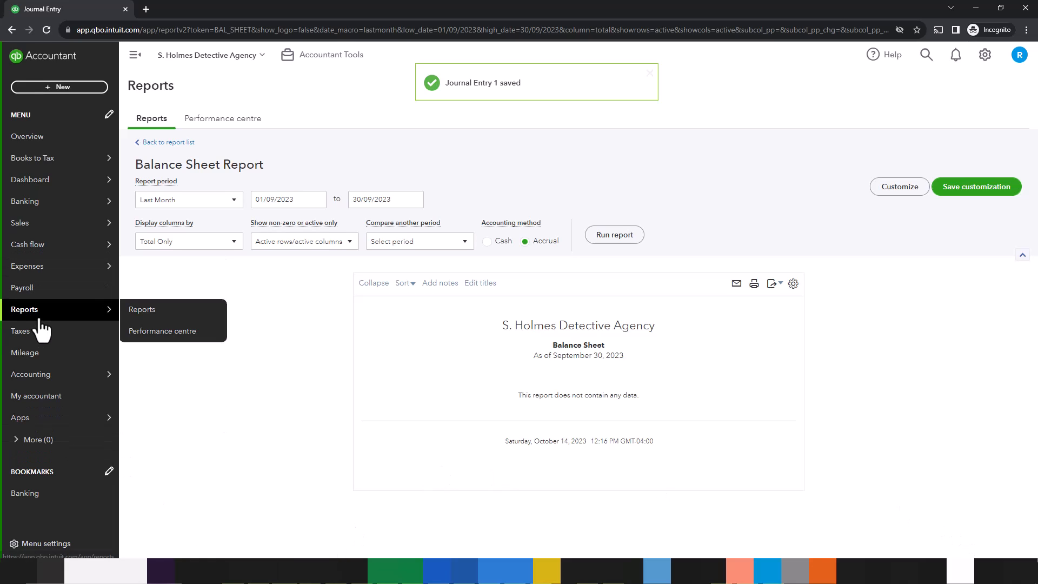
# - Run the Profit and Loss report from Favourites with the period set to This Year
pyautogui.click(172, 312)
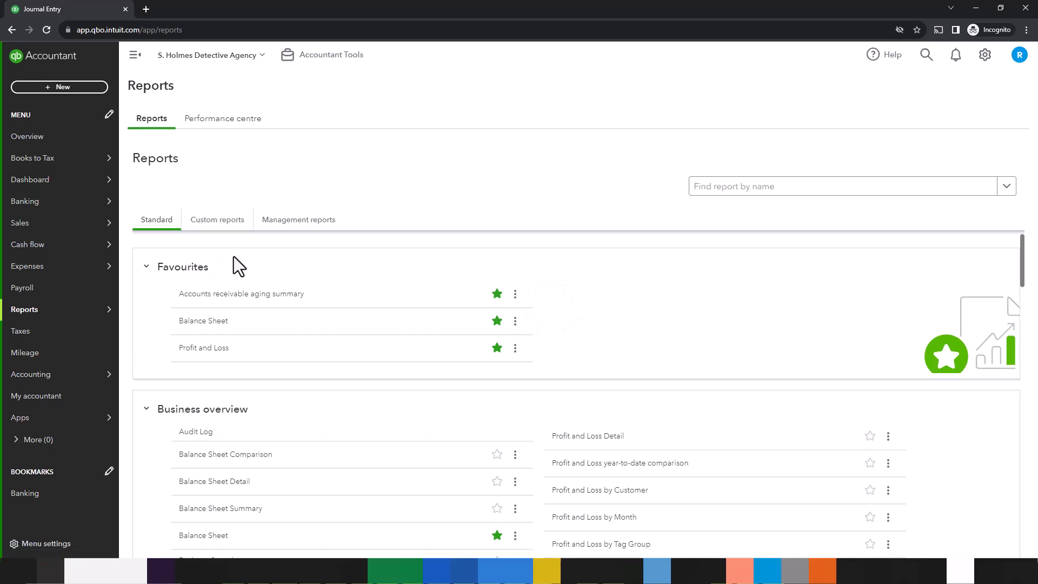
pyautogui.click(203, 348)
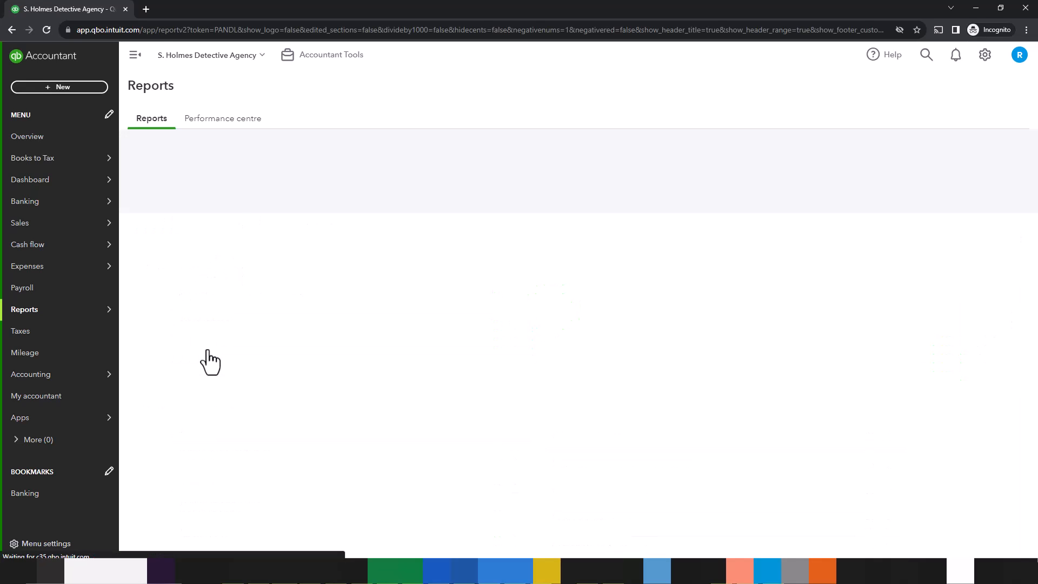
pyautogui.click(195, 199)
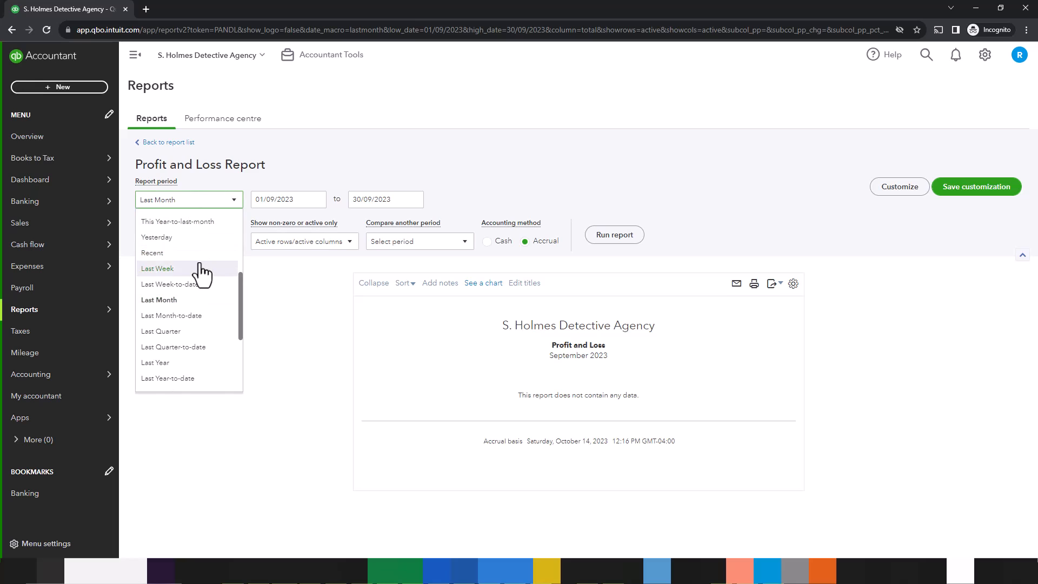
pyautogui.scroll(-3, 187, 341)
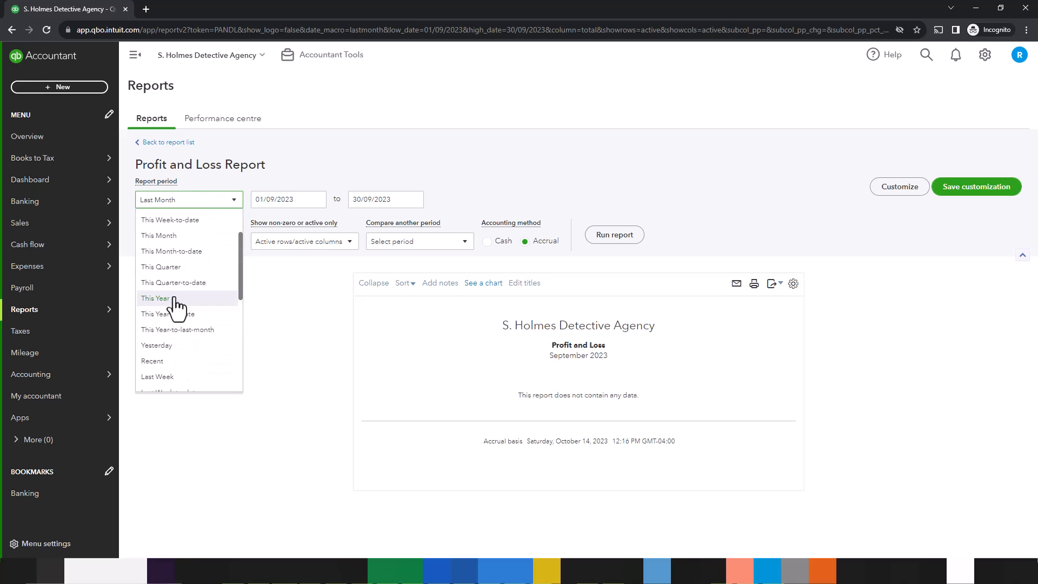
pyautogui.click(174, 300)
pyautogui.click(614, 234)
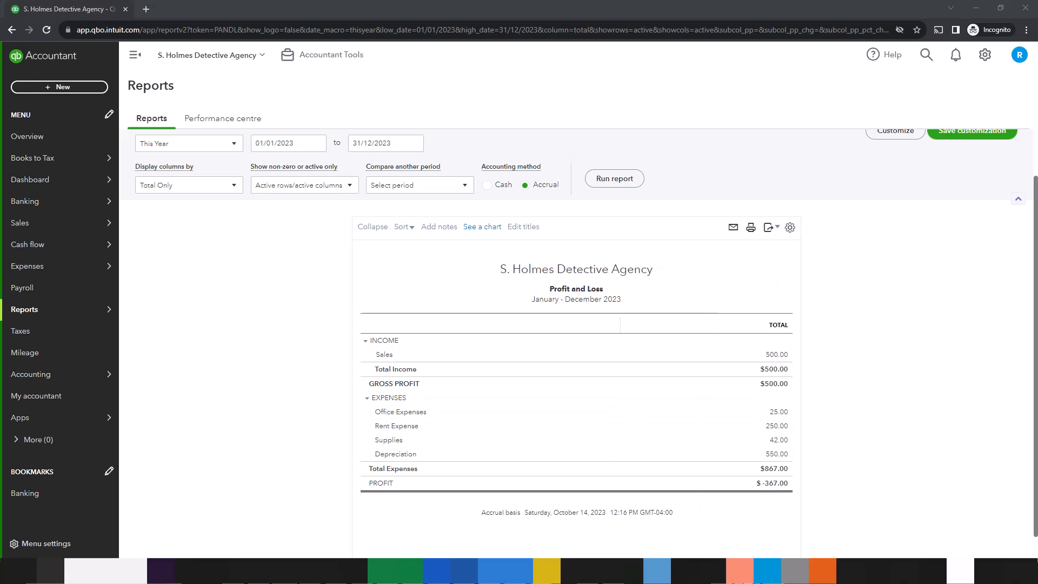
pyautogui.scroll(-1, 843, 405)
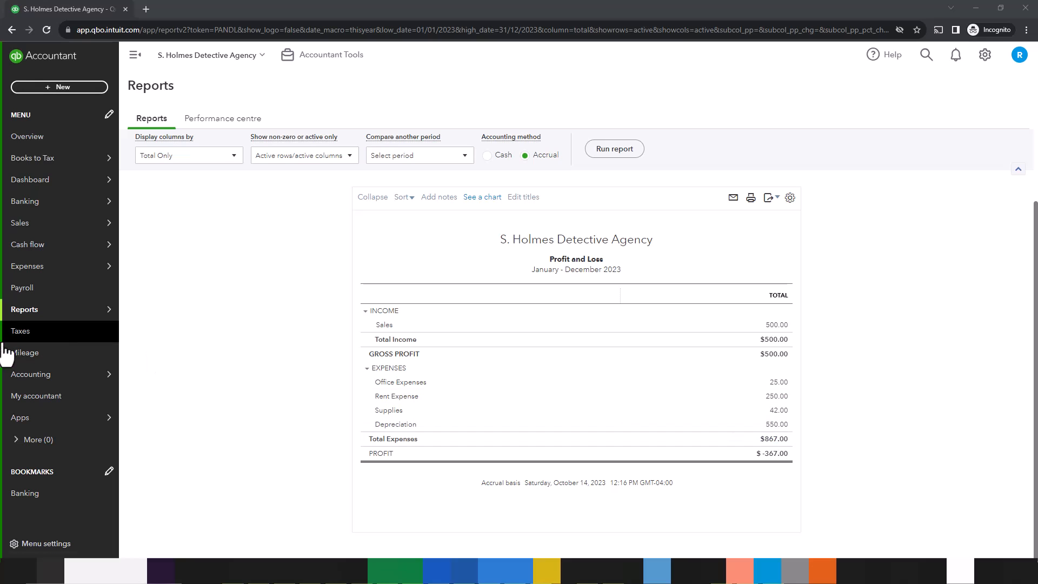
# - Return to the Reports list and open the Balance Sheet from the Standard reports
pyautogui.moveTo(60, 309)
pyautogui.click(141, 309)
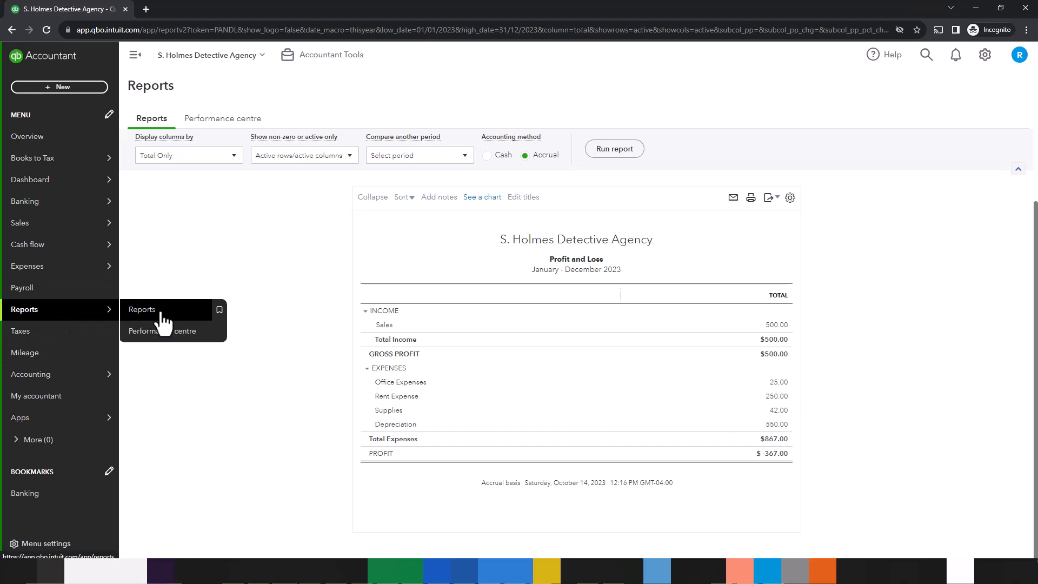
pyautogui.click(216, 220)
pyautogui.click(156, 220)
pyautogui.click(201, 322)
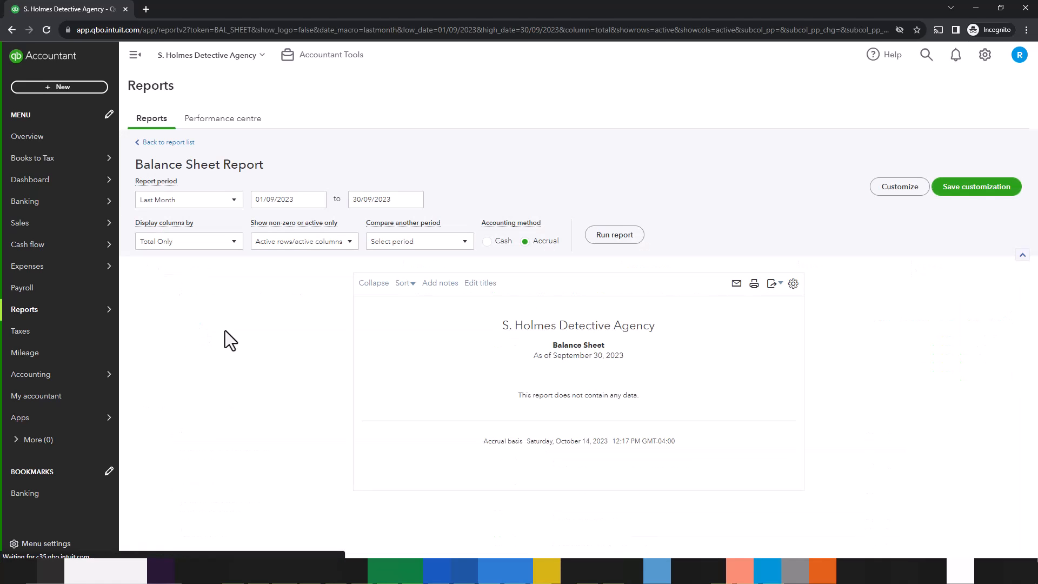
# - Run the Balance Sheet for This Year, showing Accumulated Depreciation -550.00 and property total $1,450.00
pyautogui.click(215, 200)
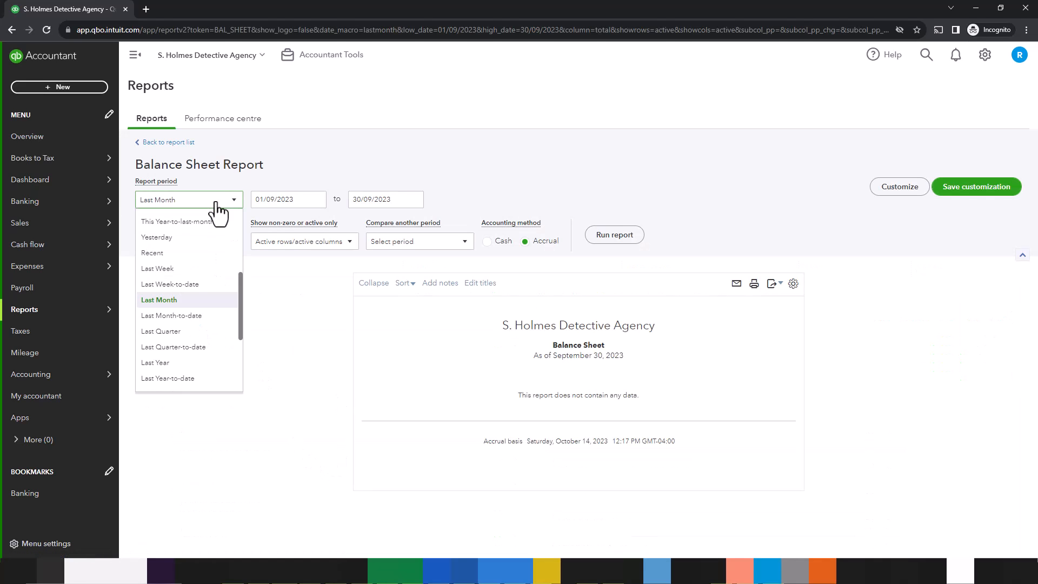
pyautogui.scroll(3, 188, 309)
pyautogui.click(155, 352)
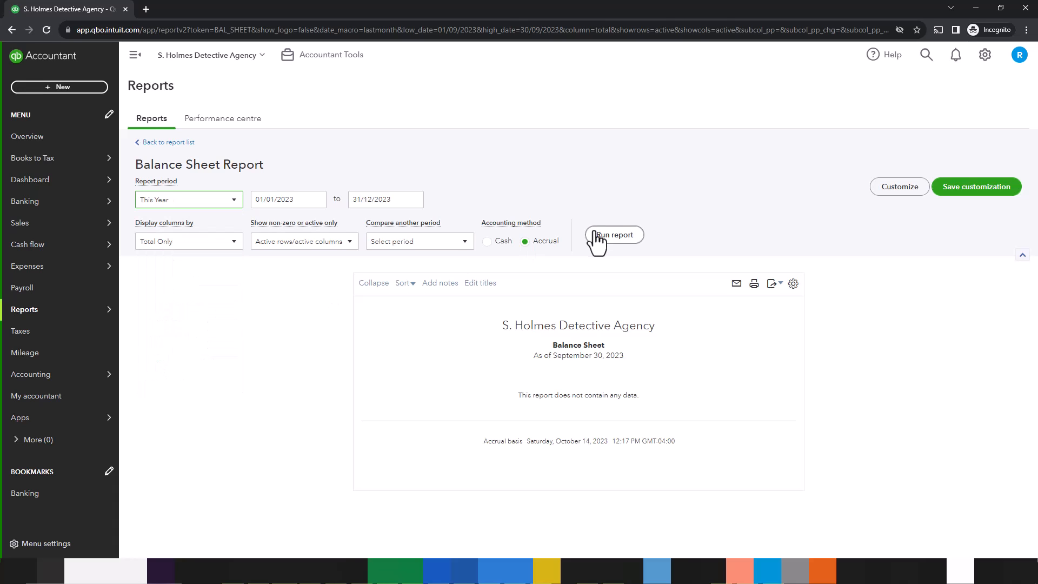
pyautogui.click(614, 236)
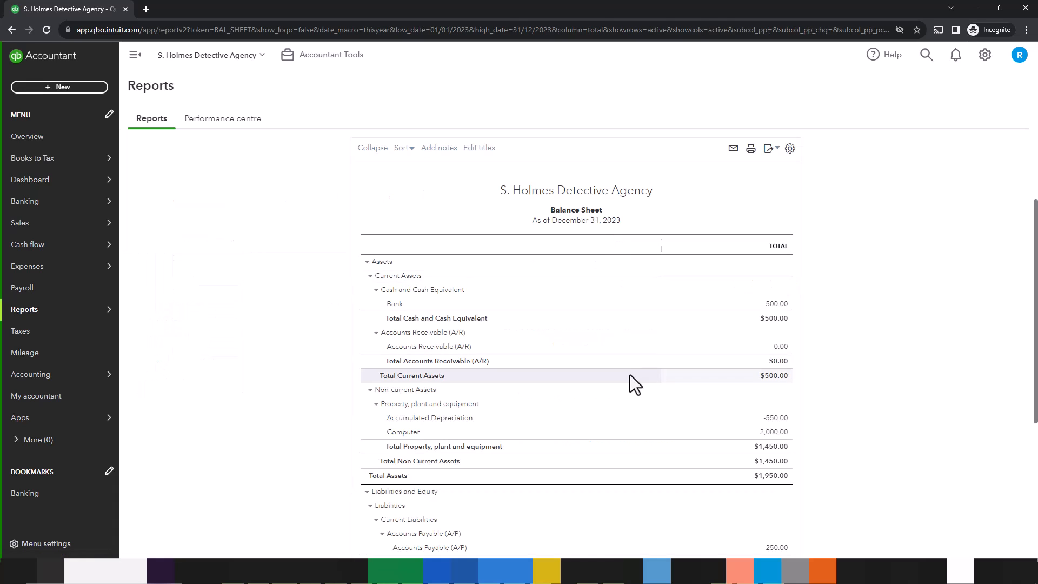
pyautogui.scroll(-3, 630, 376)
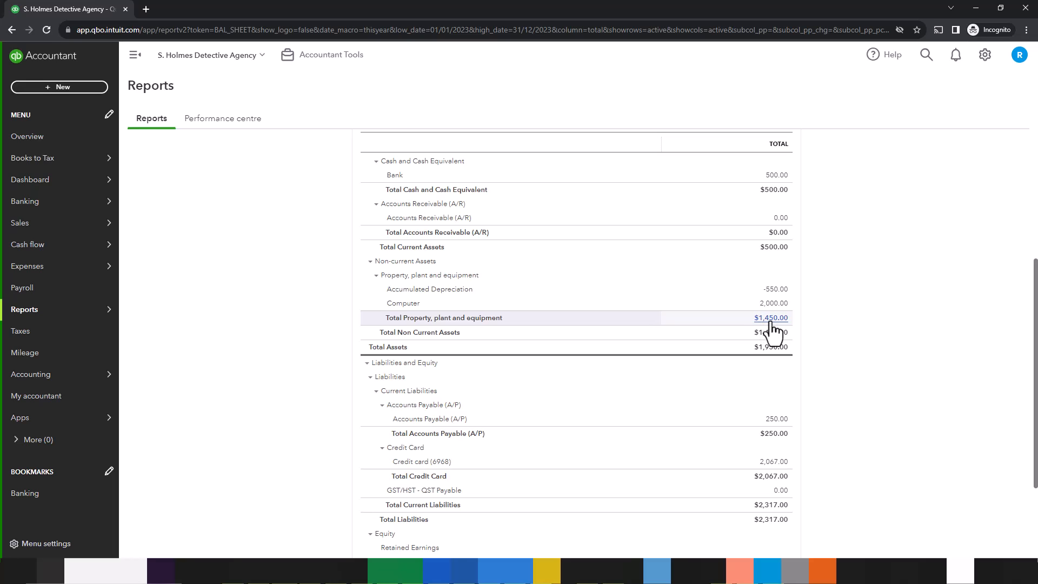
pyautogui.scroll(3, 874, 372)
pyautogui.scroll(-1, 874, 372)
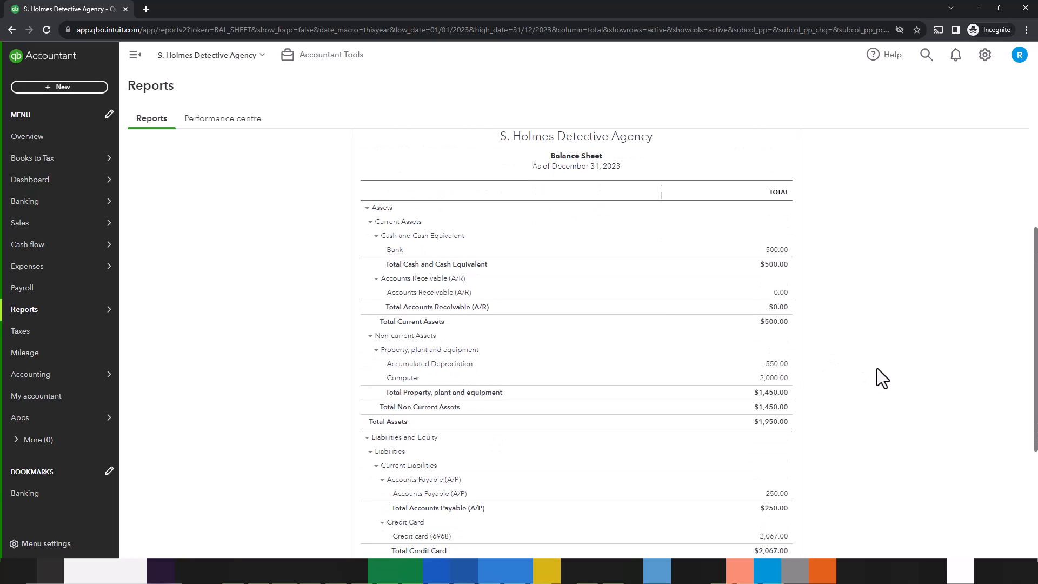
pyautogui.scroll(-3, 889, 401)
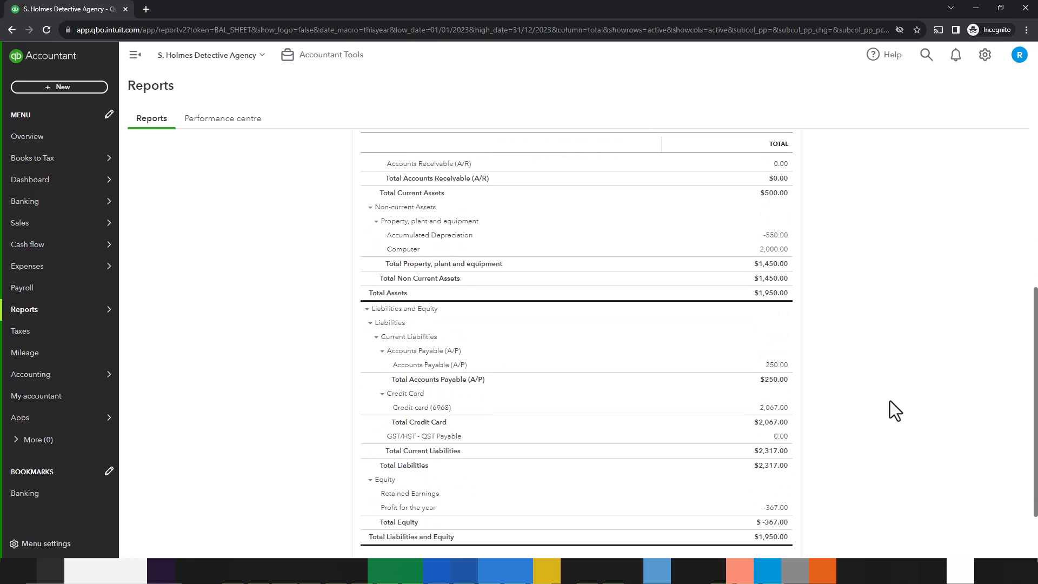
pyautogui.scroll(-1, 889, 401)
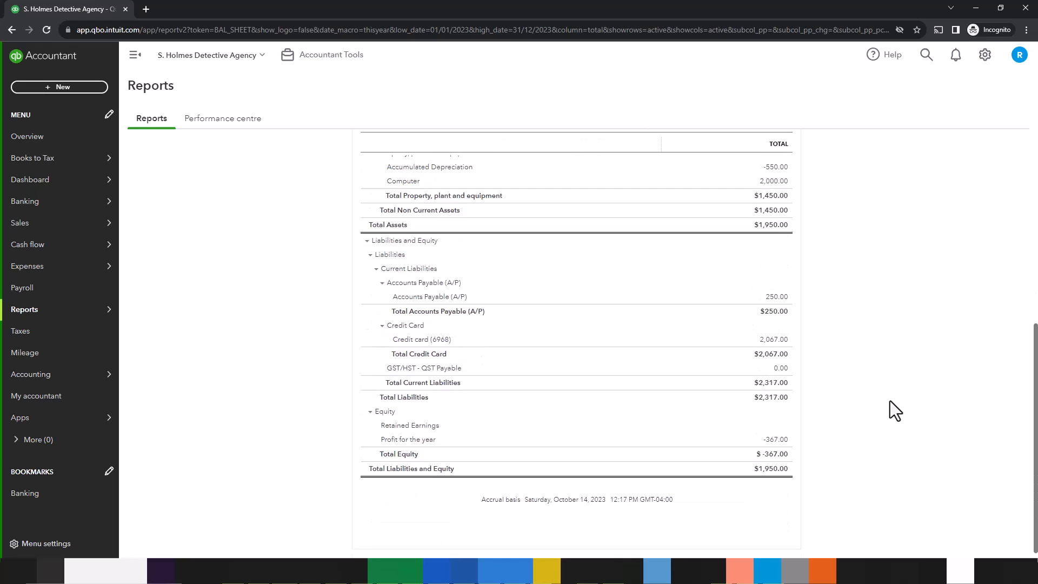
pyautogui.scroll(5, 889, 401)
pyautogui.scroll(3, 890, 400)
pyautogui.scroll(2, 889, 401)
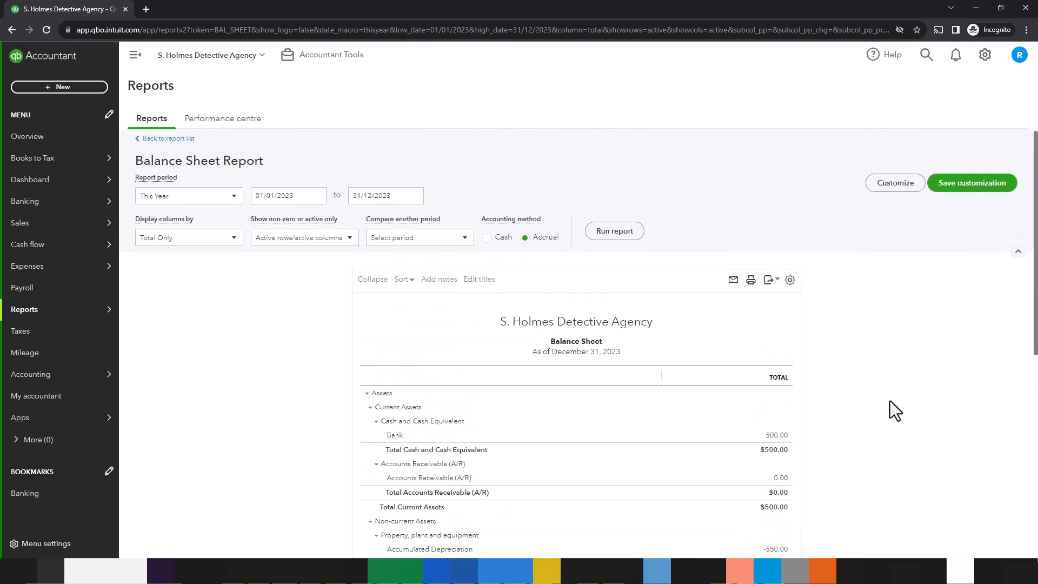